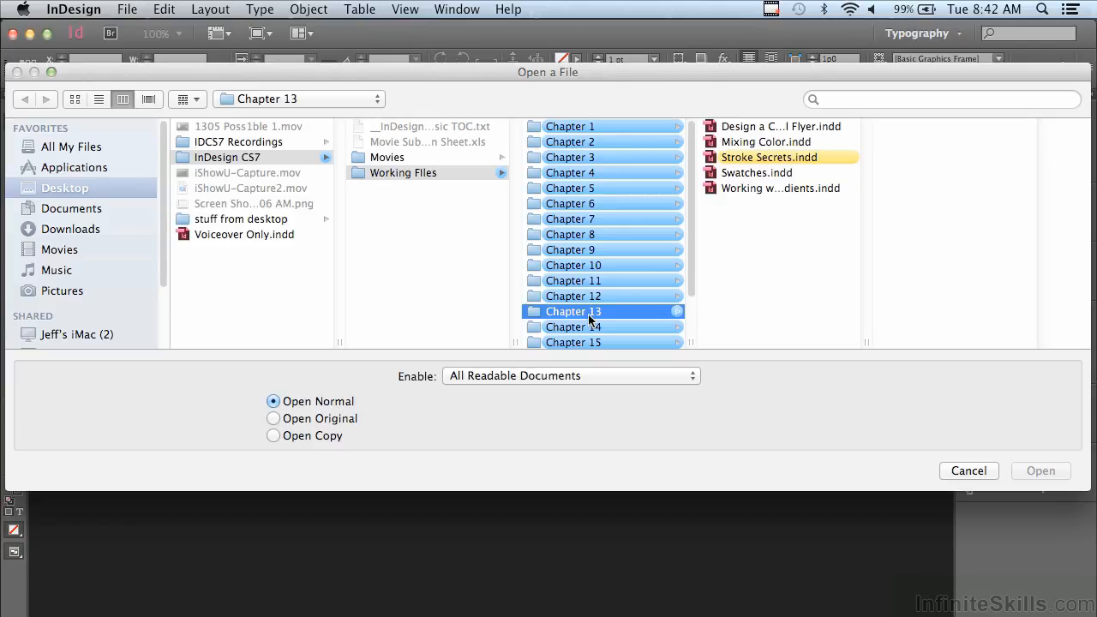
Step: Open Stroke Secrets.indd from the Chapter 13 folder and display the stroke settings
click(747, 160)
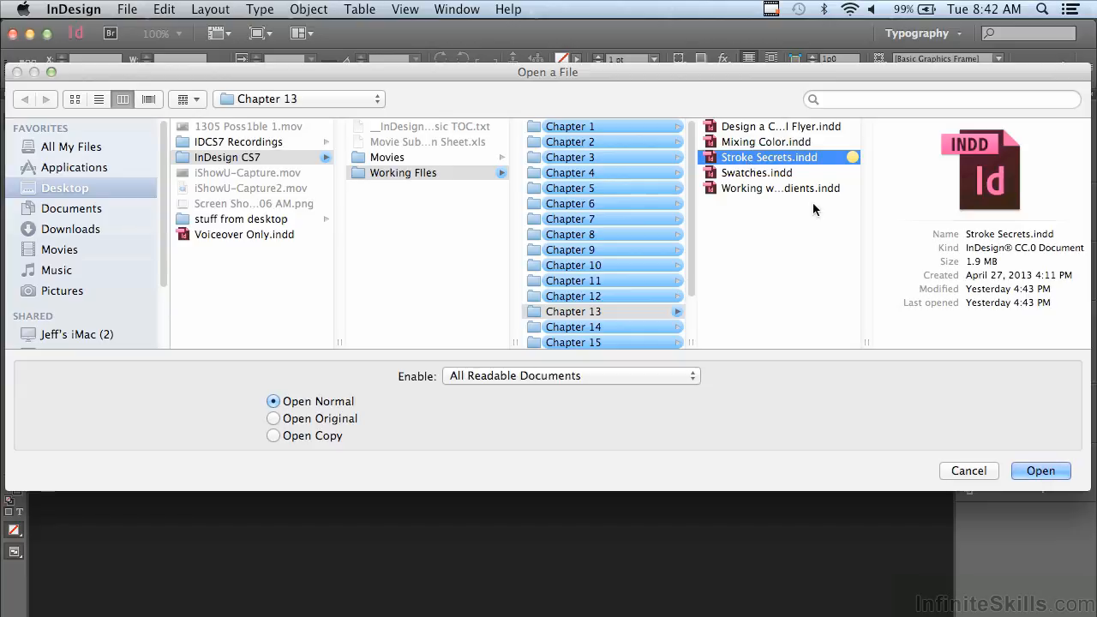
click(1033, 471)
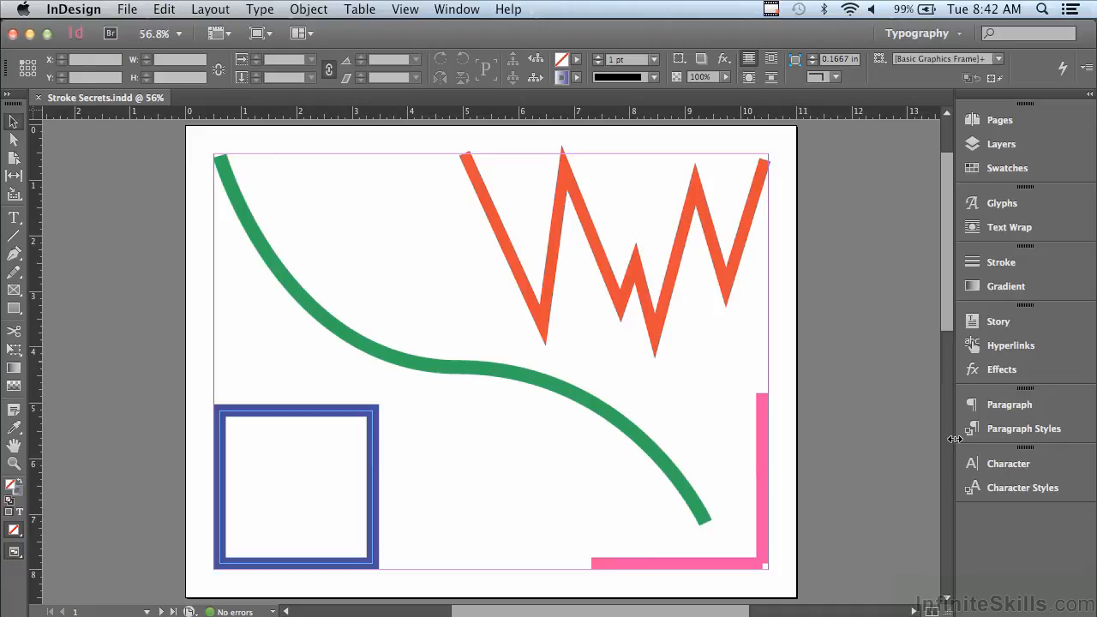
click(995, 263)
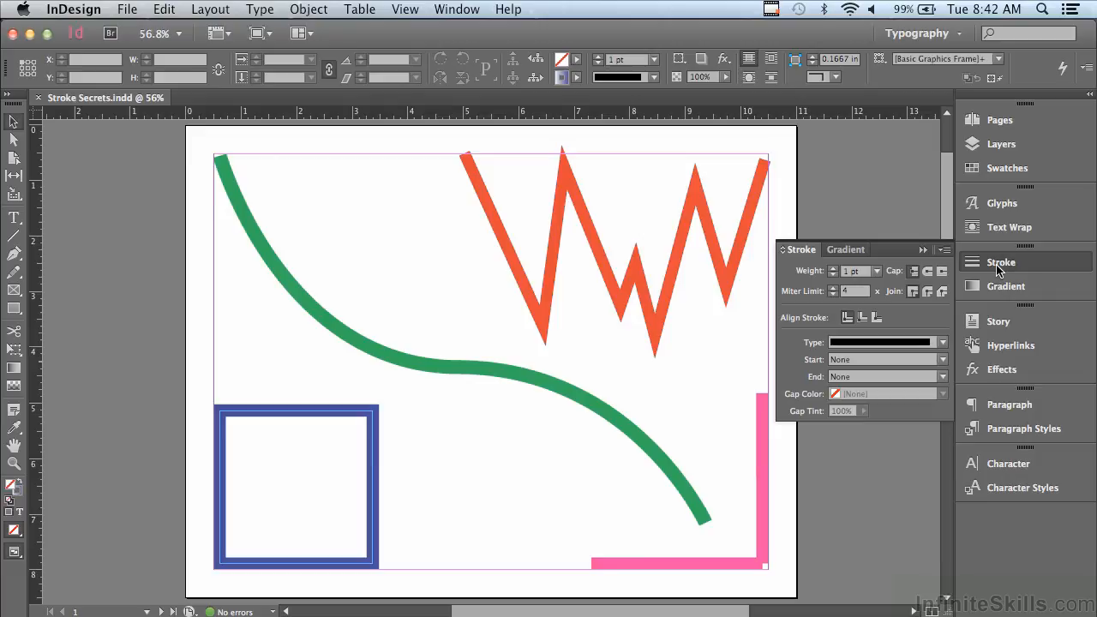
Step: Increase the green curve's stroke weight in single-point increments to 21 pt and reduce it to 15 pt
click(506, 373)
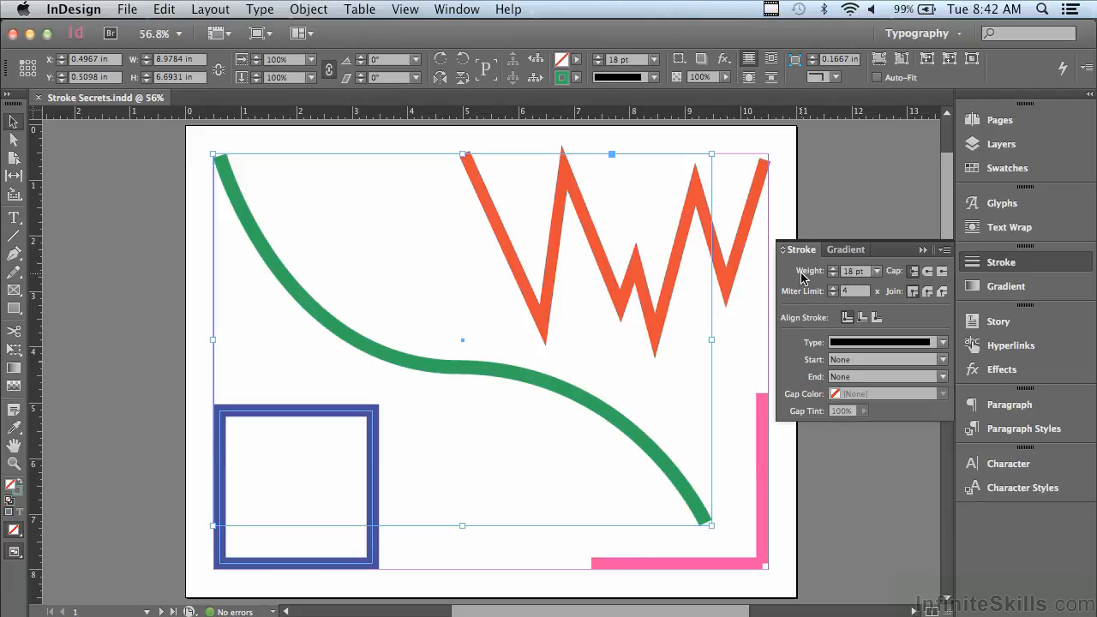
click(833, 268)
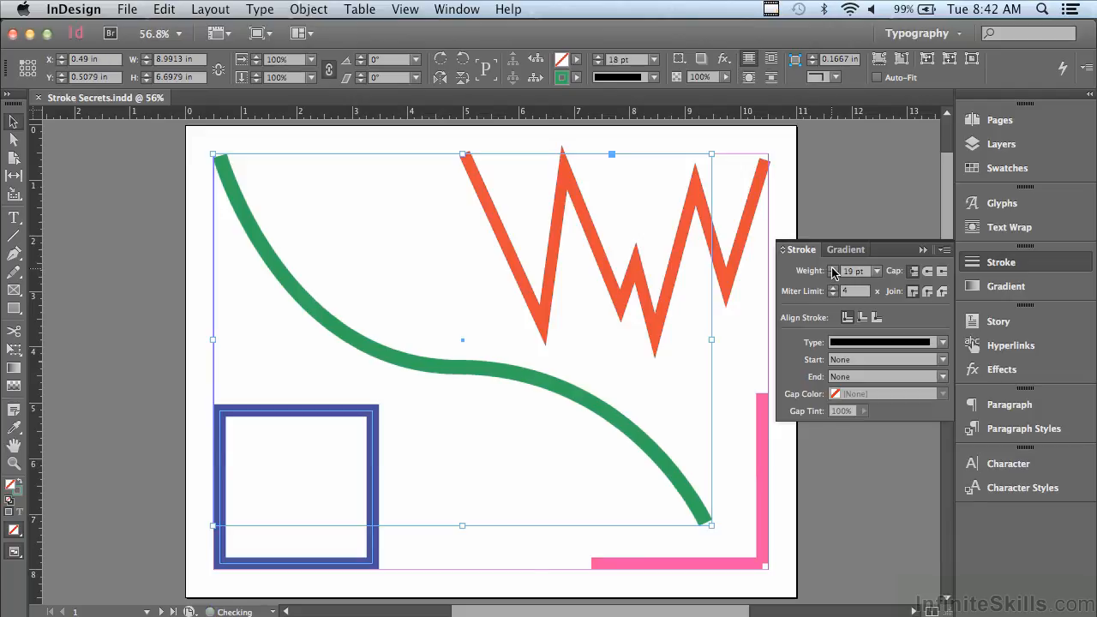
click(833, 269)
click(833, 268)
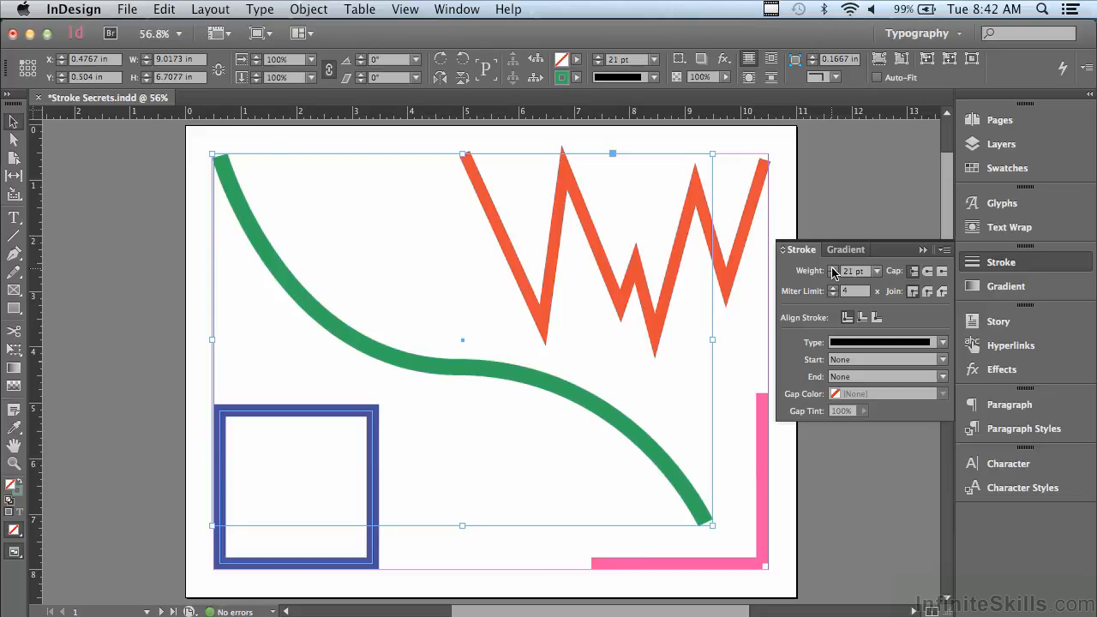
click(834, 274)
click(833, 275)
click(834, 275)
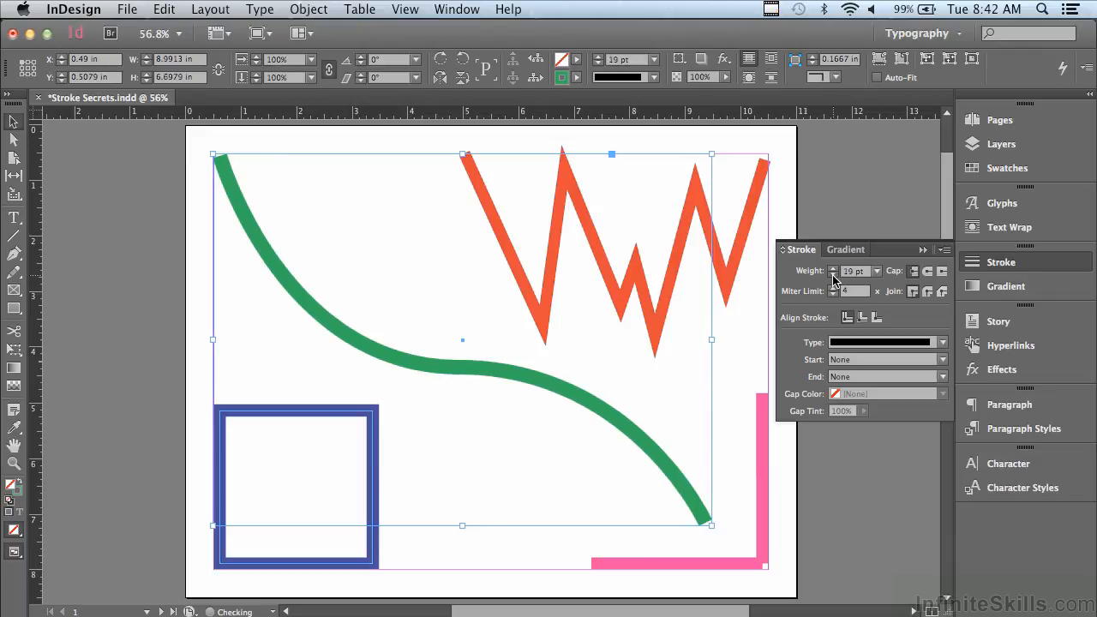
click(834, 275)
click(833, 275)
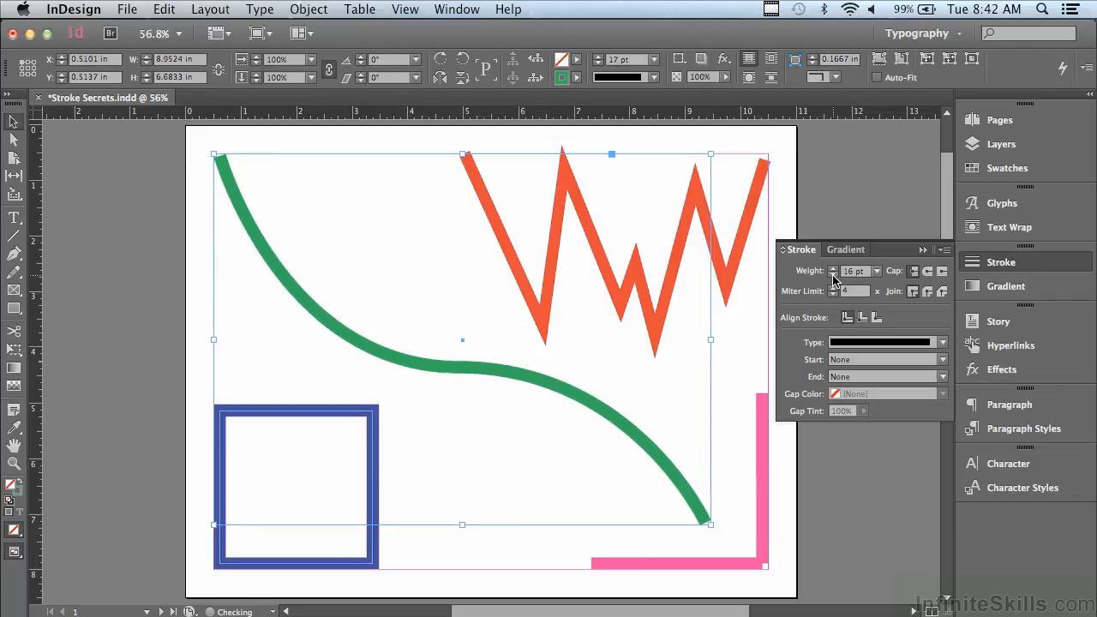
click(834, 275)
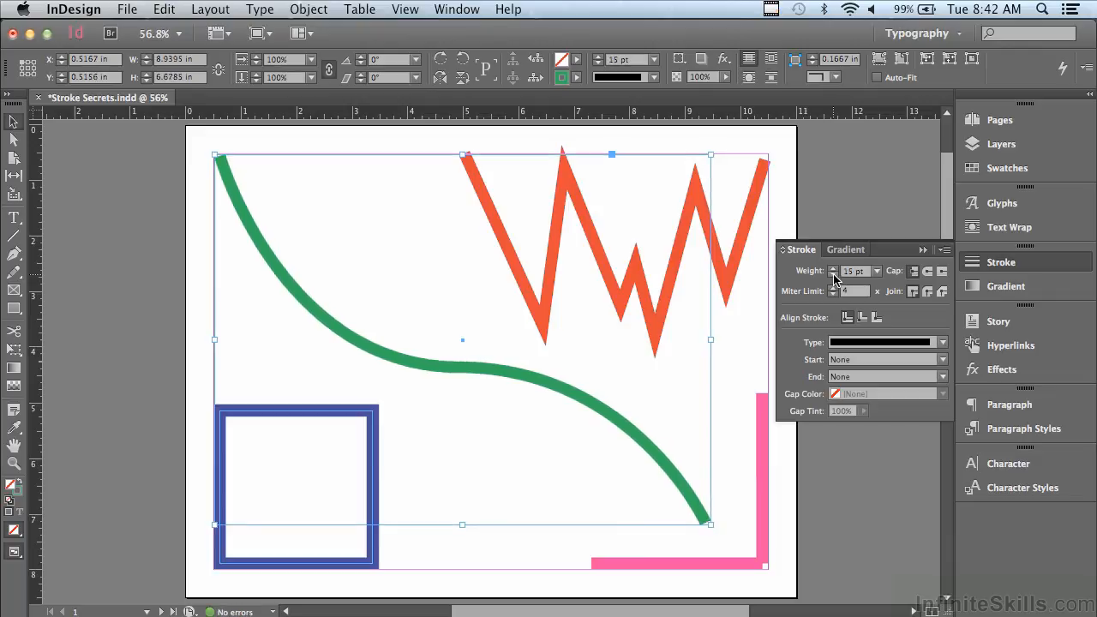
Step: Set the green curve's stroke weight to 20 pt and give its ends projecting caps after trying round caps
click(876, 272)
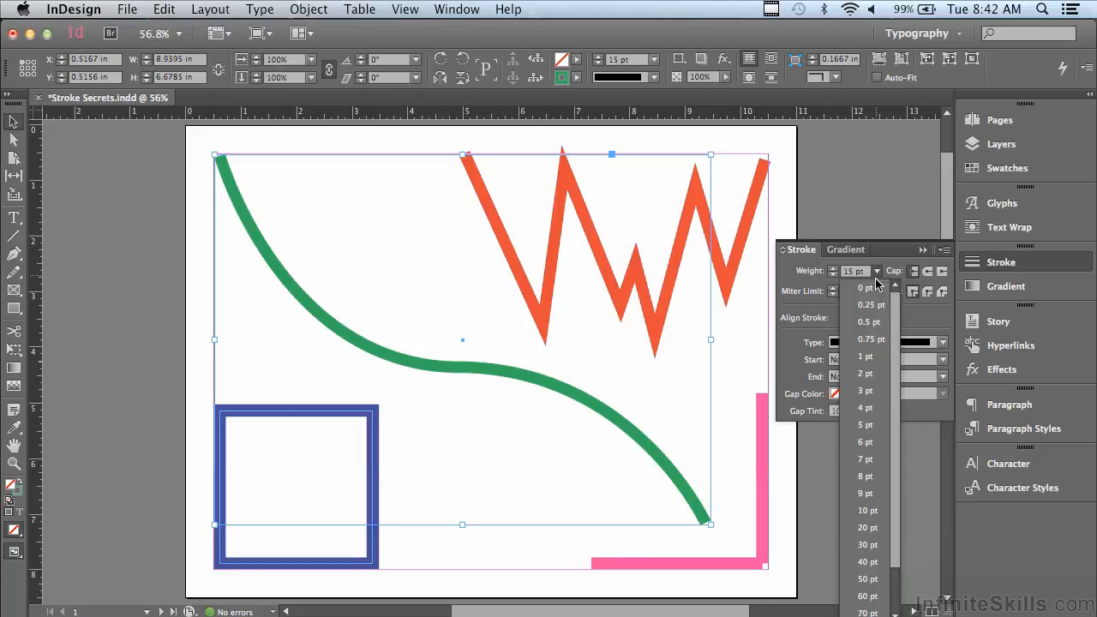
click(862, 527)
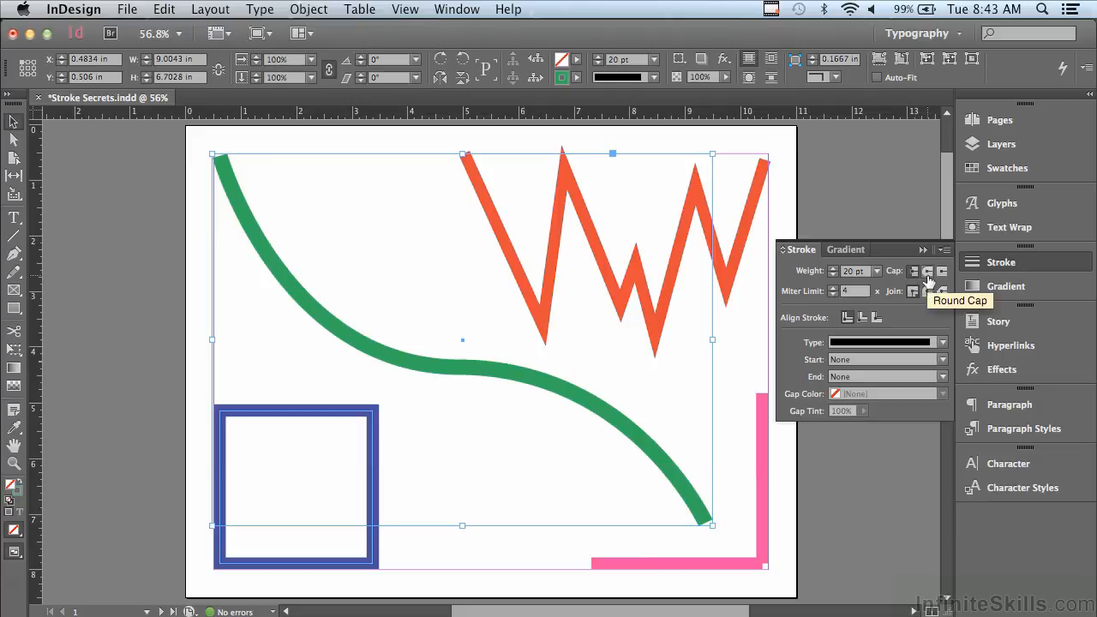
click(928, 271)
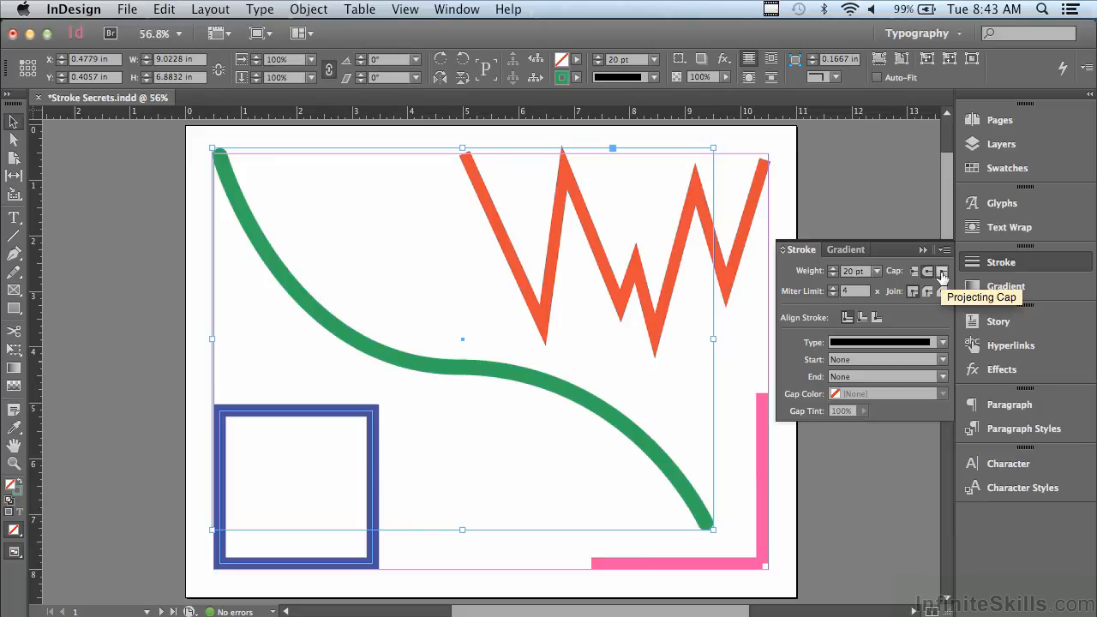
click(943, 273)
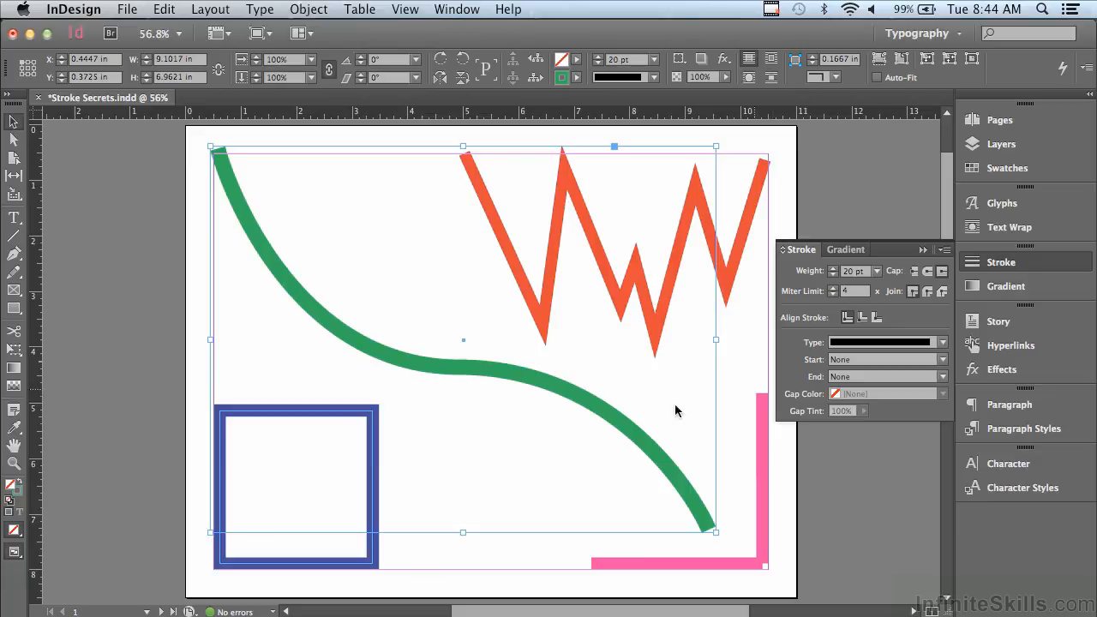
Step: Apply projecting caps to both pink lines that meet at the page's lower-right corner, comparing them with butt caps
click(13, 462)
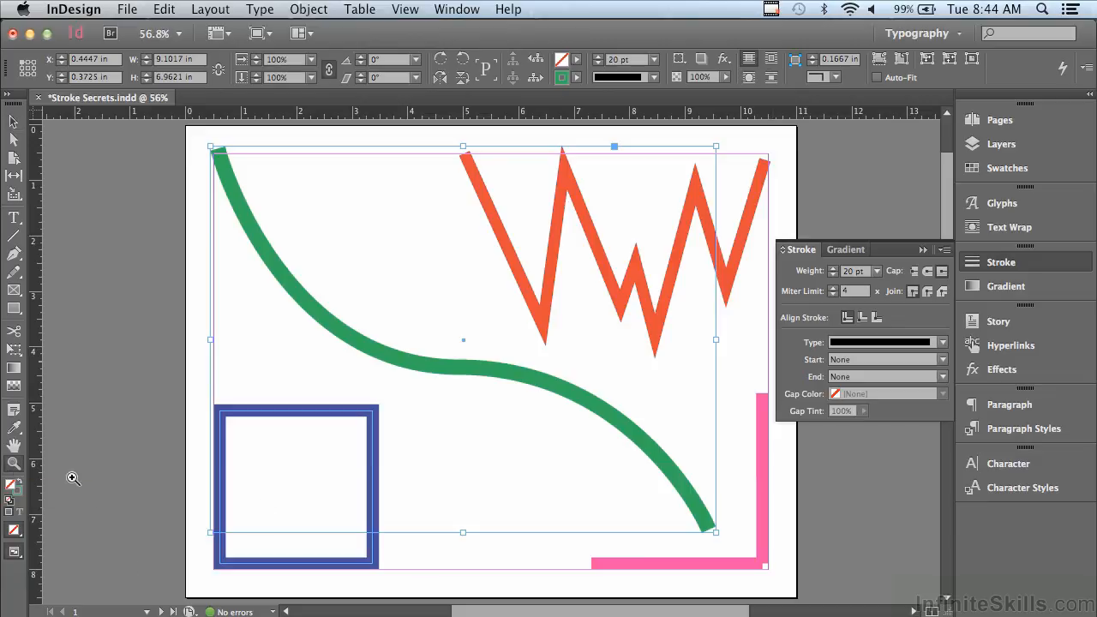
drag(553, 366, 818, 599)
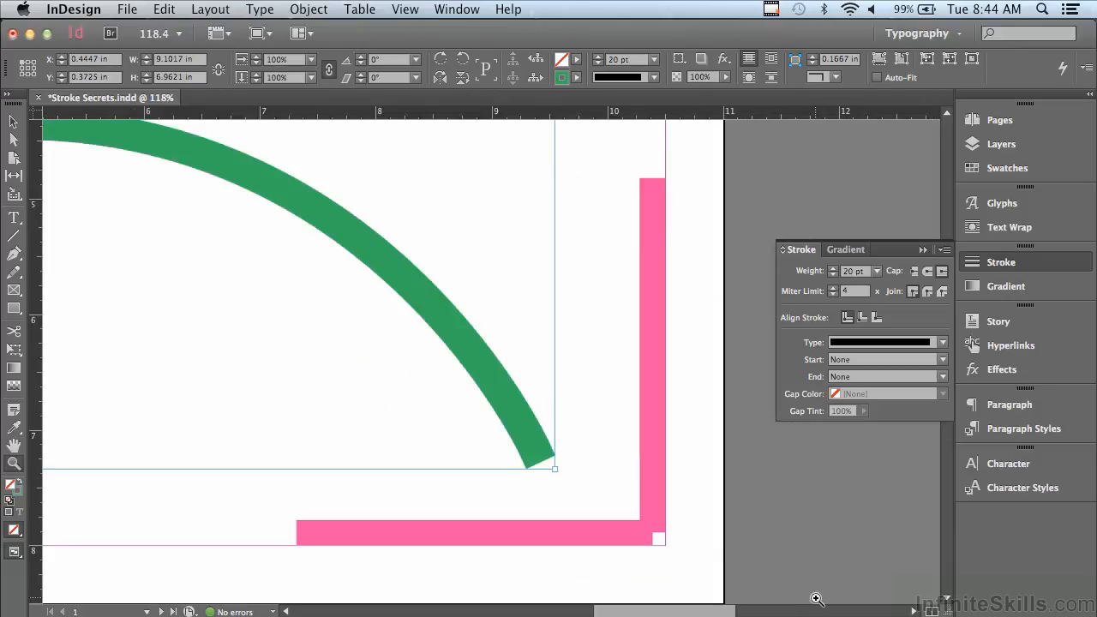
click(13, 121)
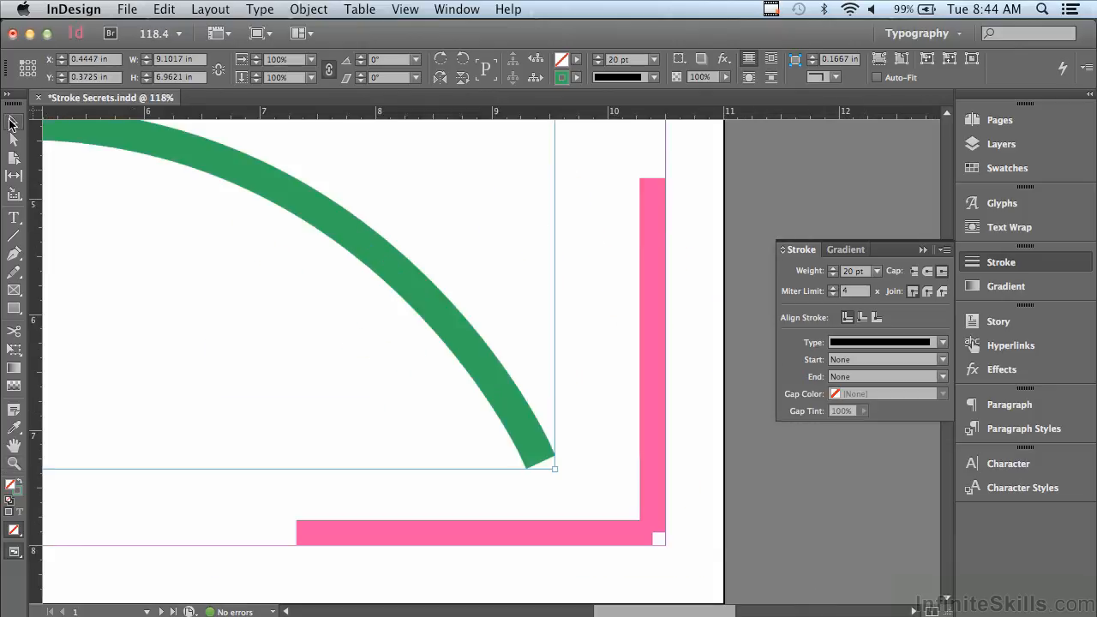
click(652, 307)
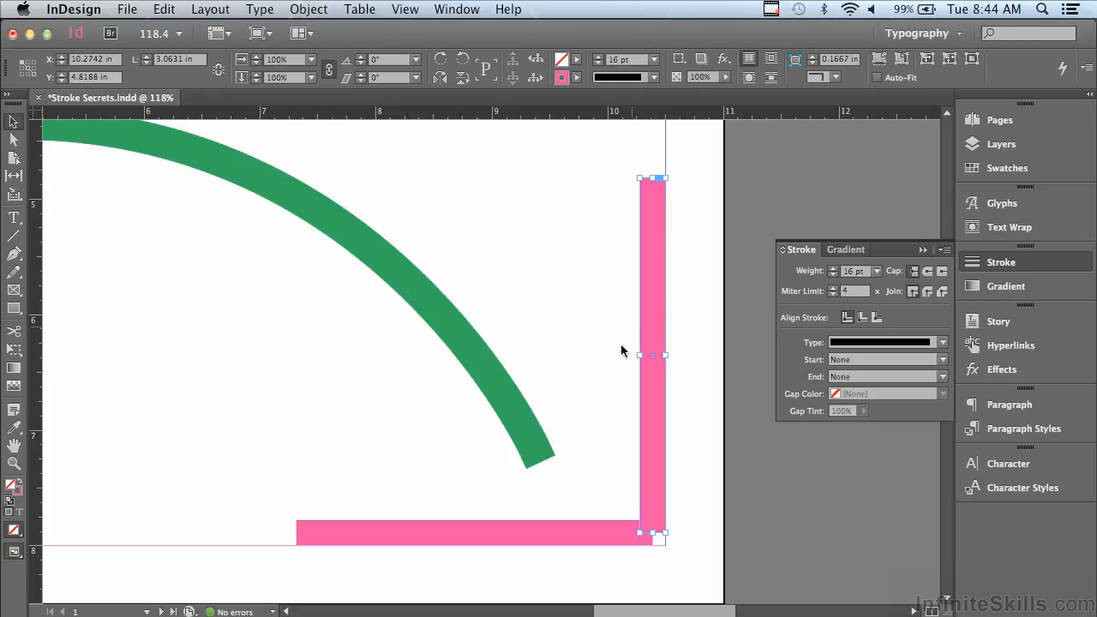
click(540, 532)
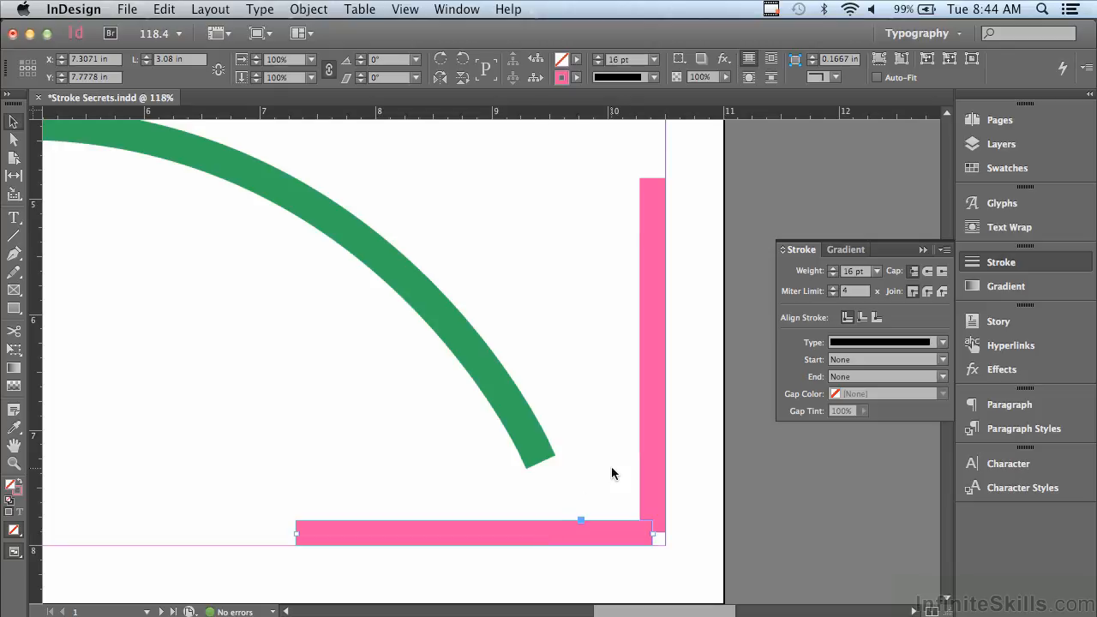
drag(609, 465, 700, 566)
drag(701, 572, 701, 572)
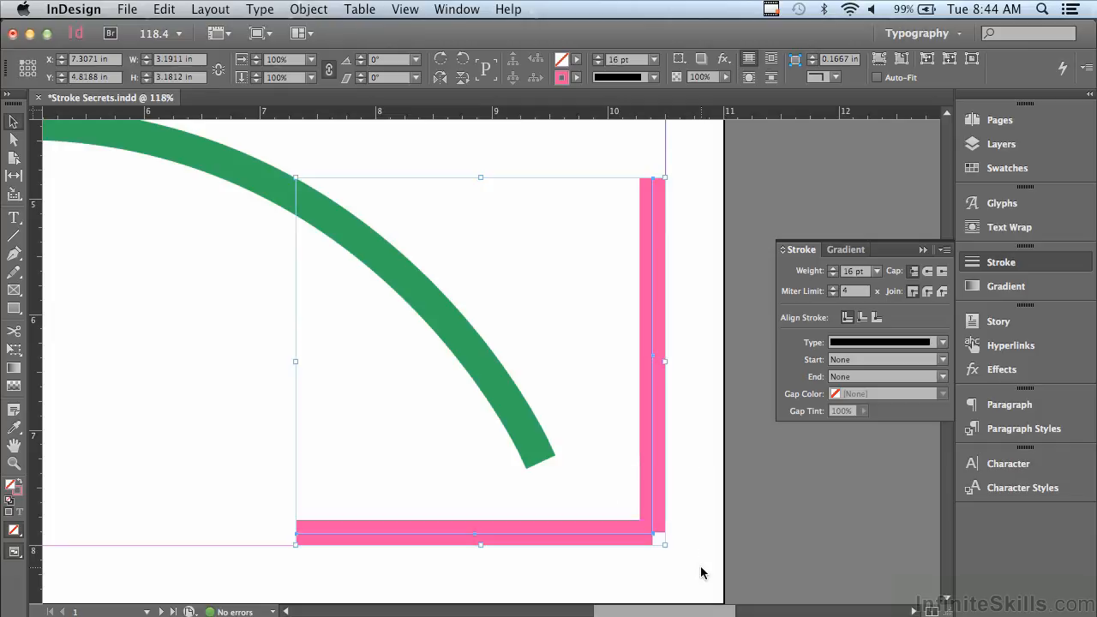
click(942, 273)
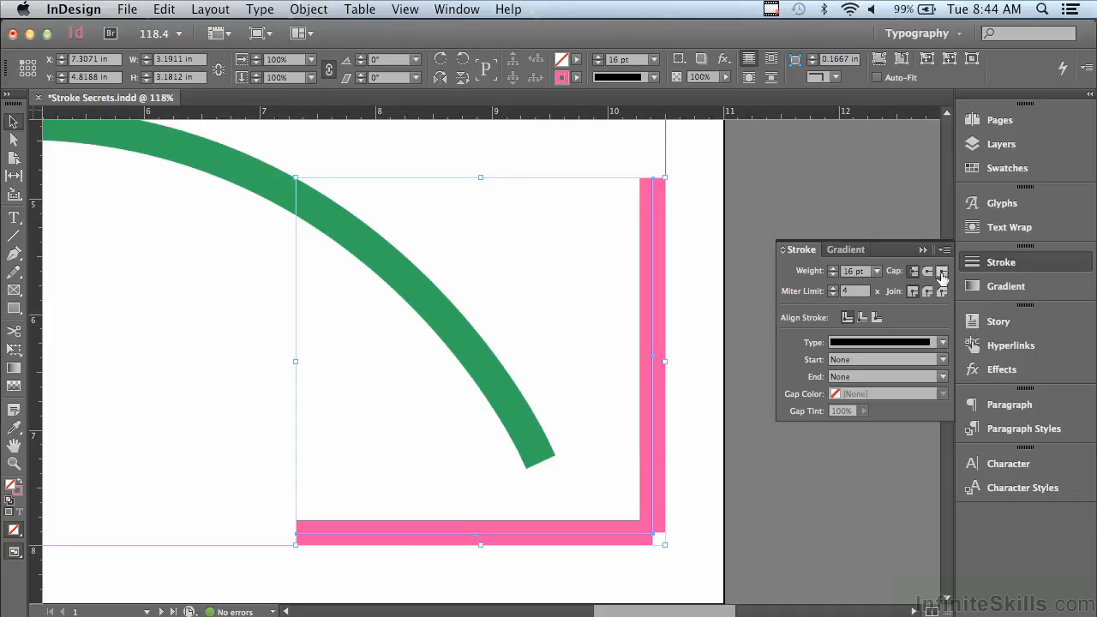
click(941, 273)
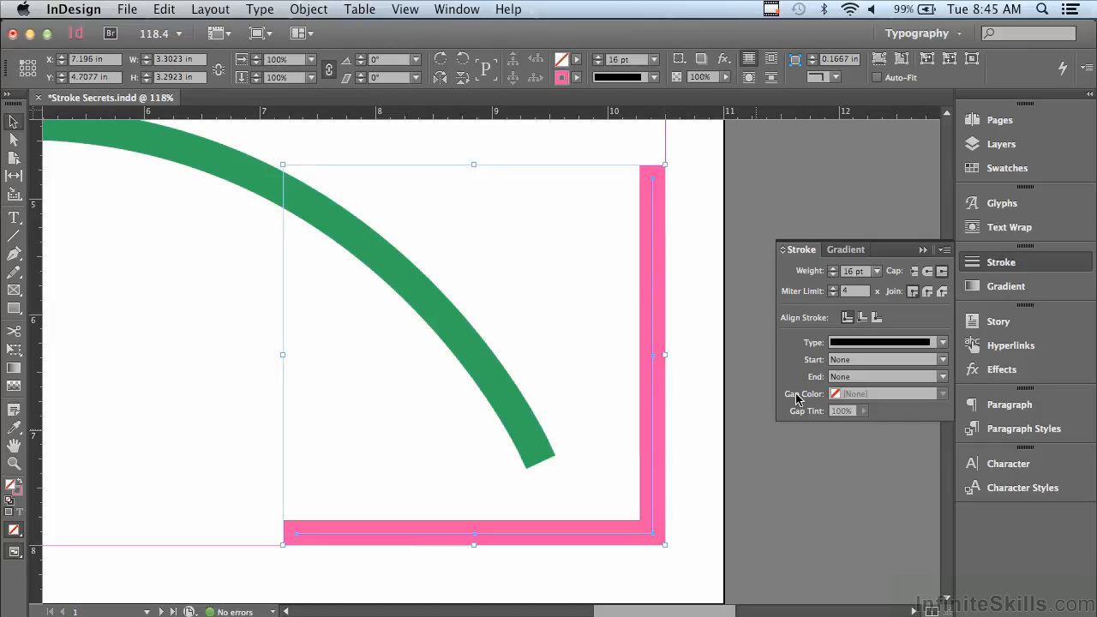
click(914, 273)
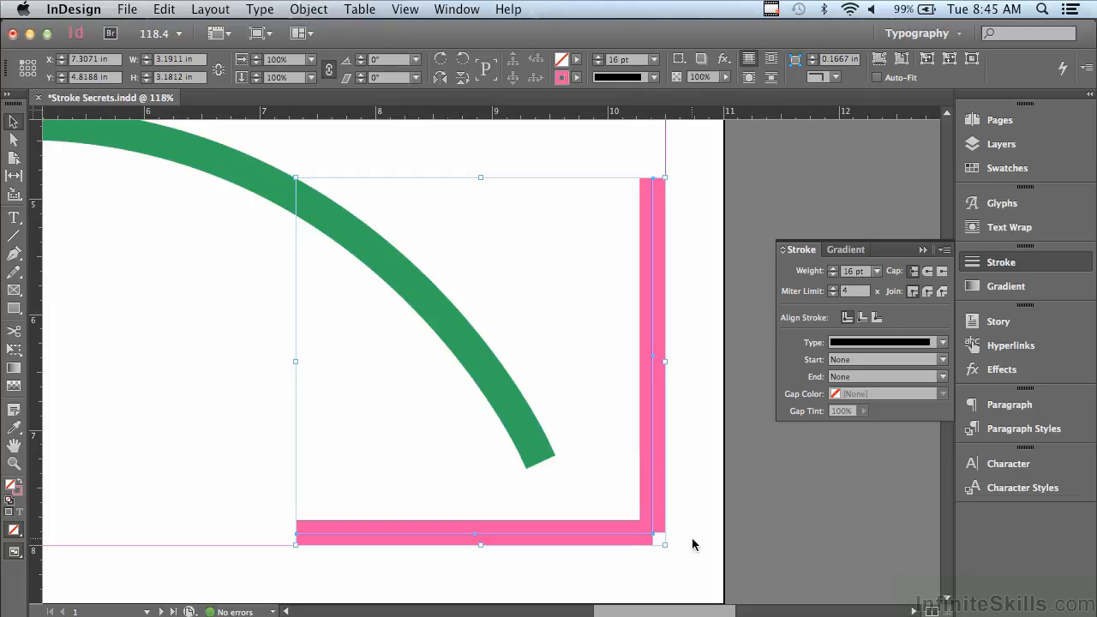
click(942, 272)
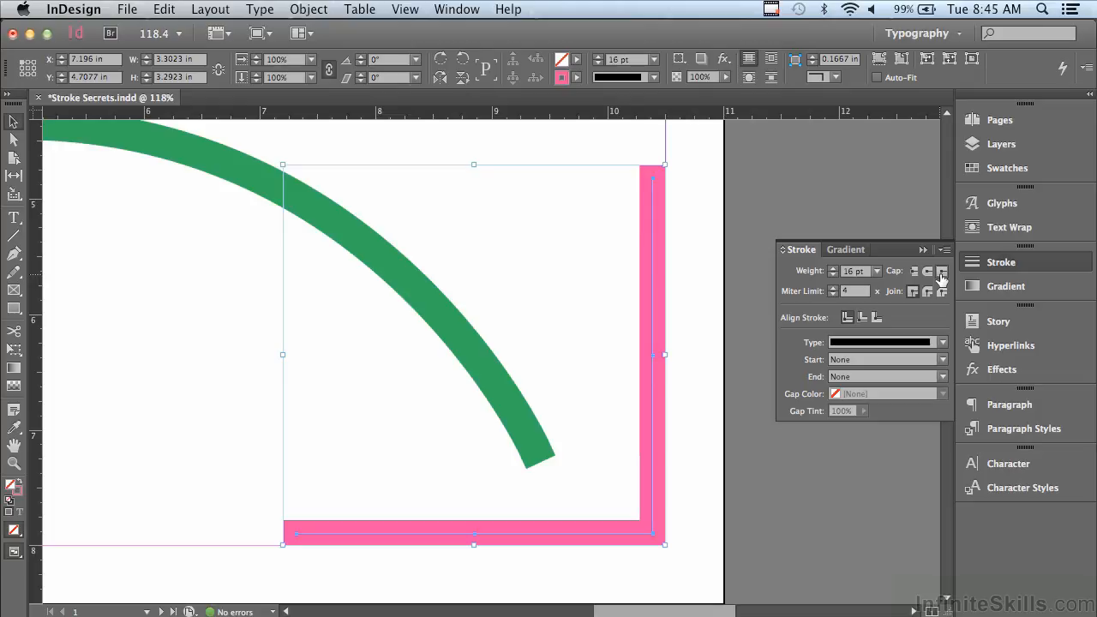
Step: Set the orange zigzag's miter limit to 2 after trying a limit of 3
key(super+0)
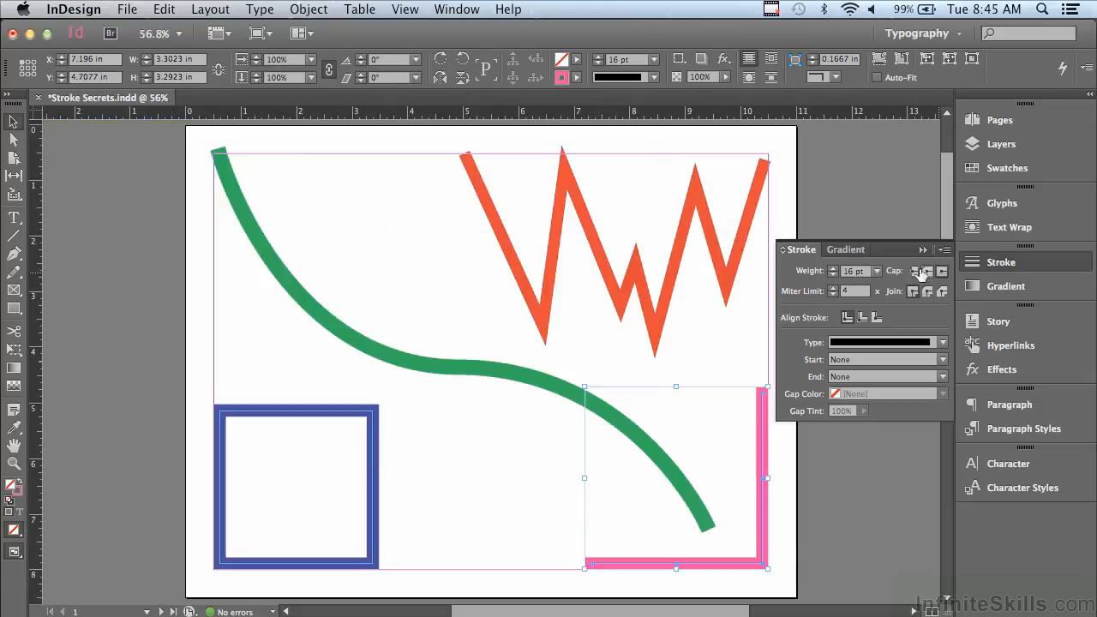
click(13, 465)
mouse_move(433, 127)
mouse_down()
mouse_move(499, 306)
mouse_move(740, 385)
mouse_move(727, 385)
mouse_move(748, 399)
mouse_move(803, 396)
mouse_up()
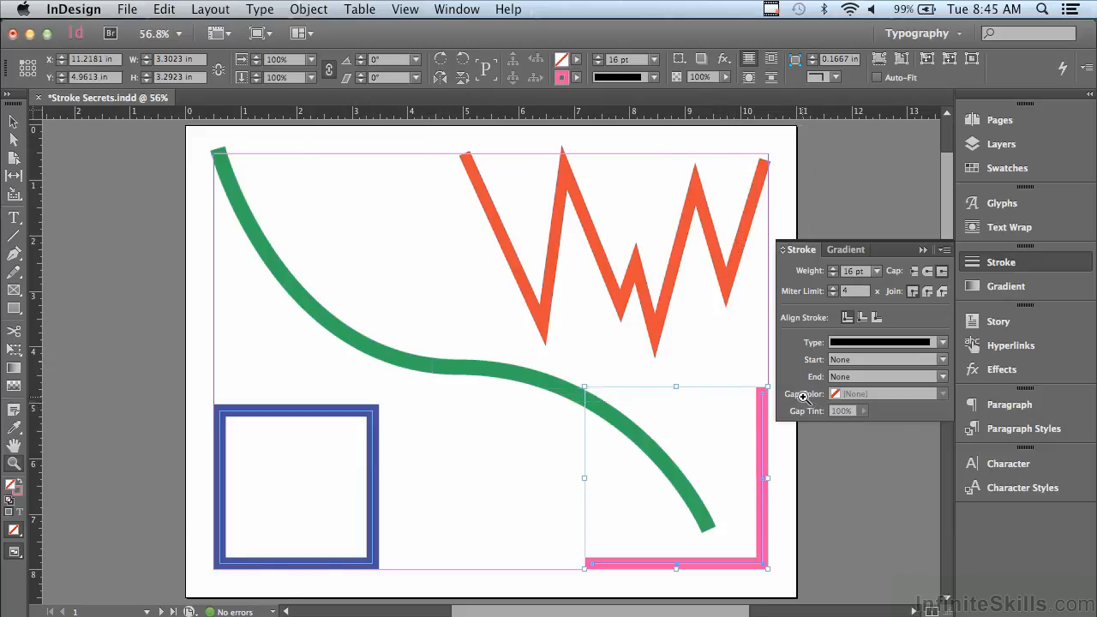
click(13, 122)
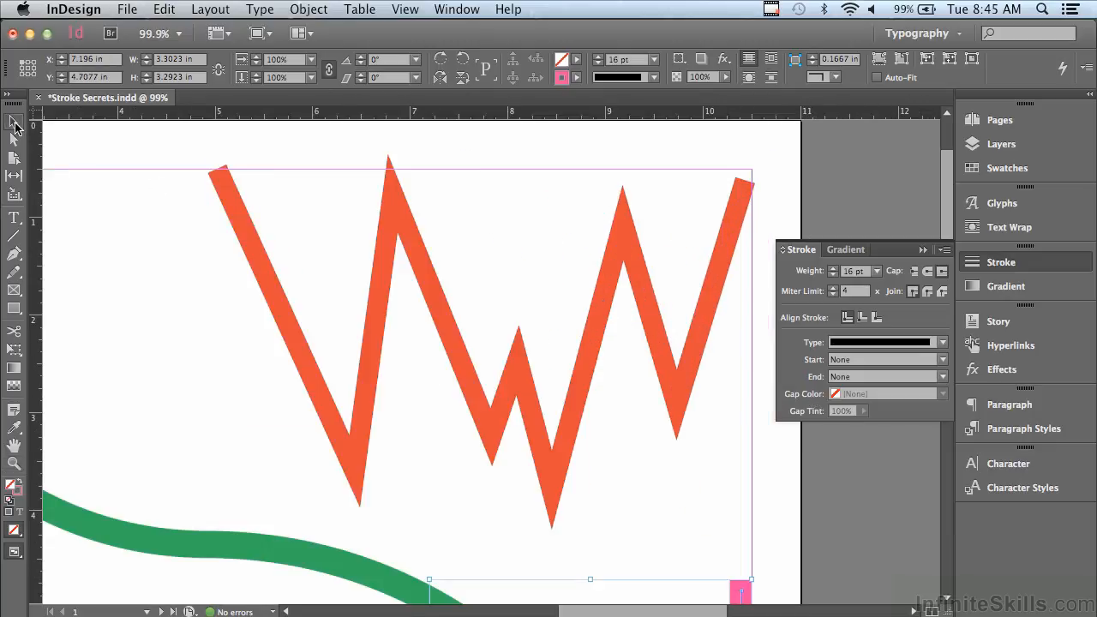
click(225, 197)
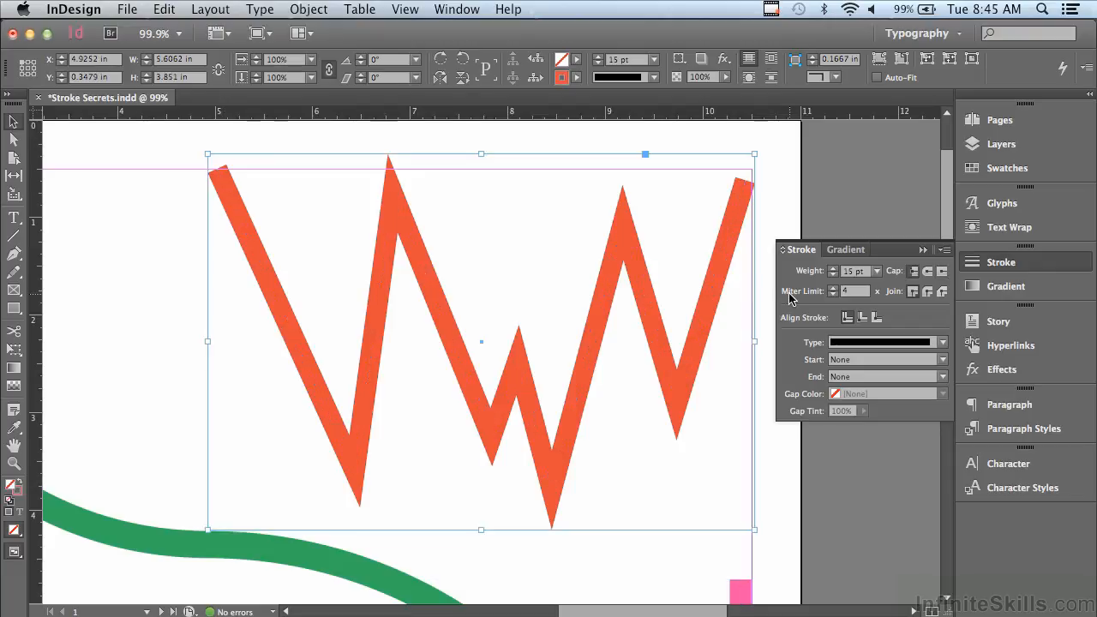
click(854, 292)
click(832, 294)
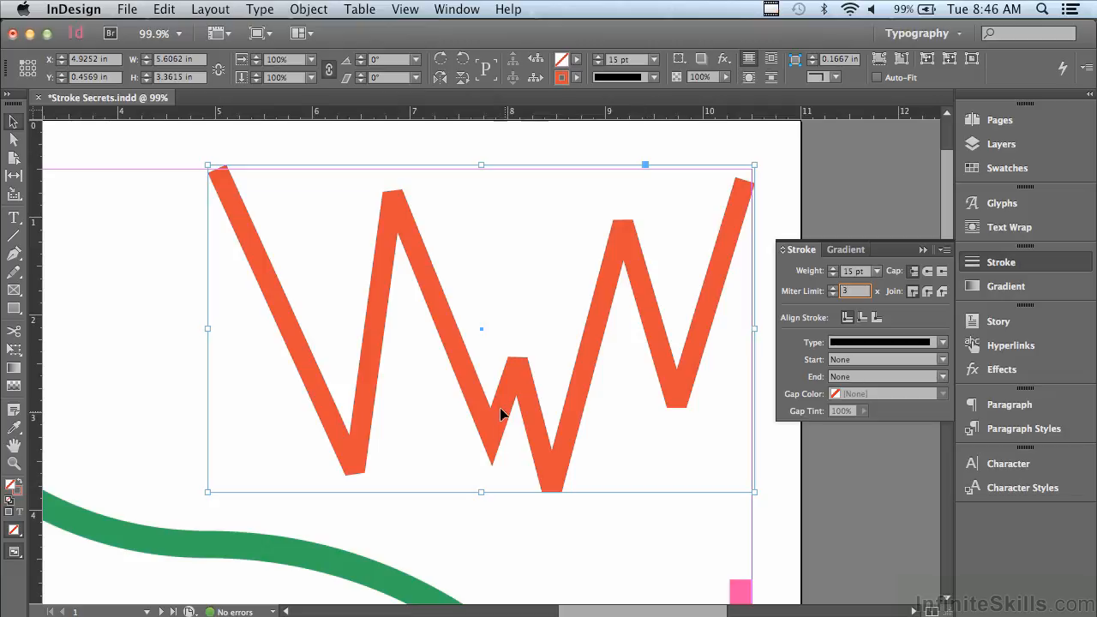
text(2)
key(Return)
Step: Try a round join and a bevel join on the corners of the blue square's stroke
key(super+0)
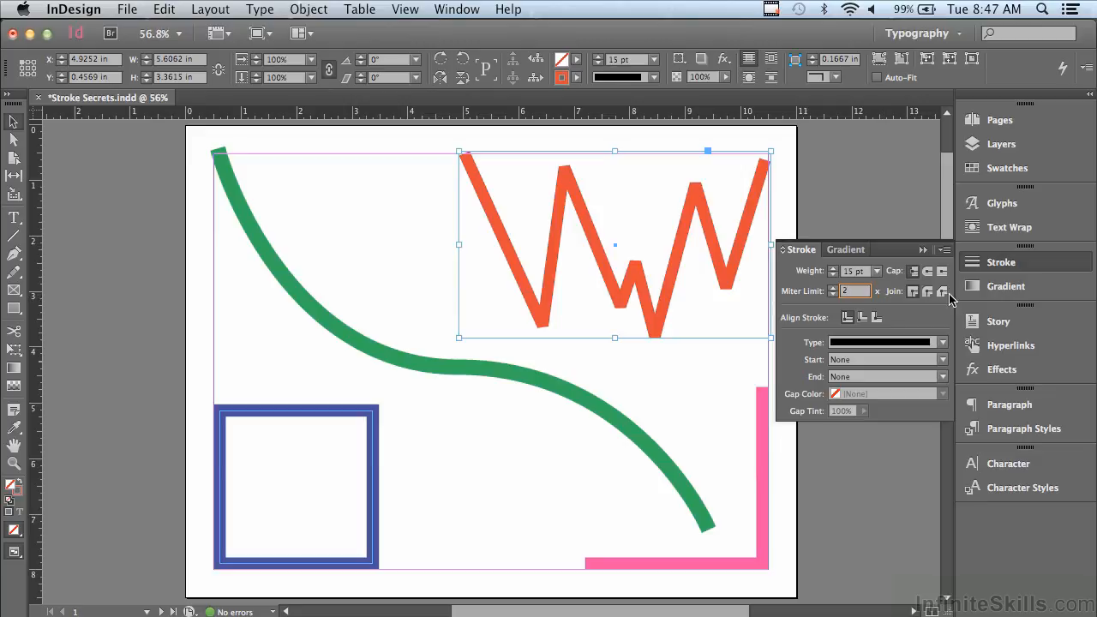
click(326, 411)
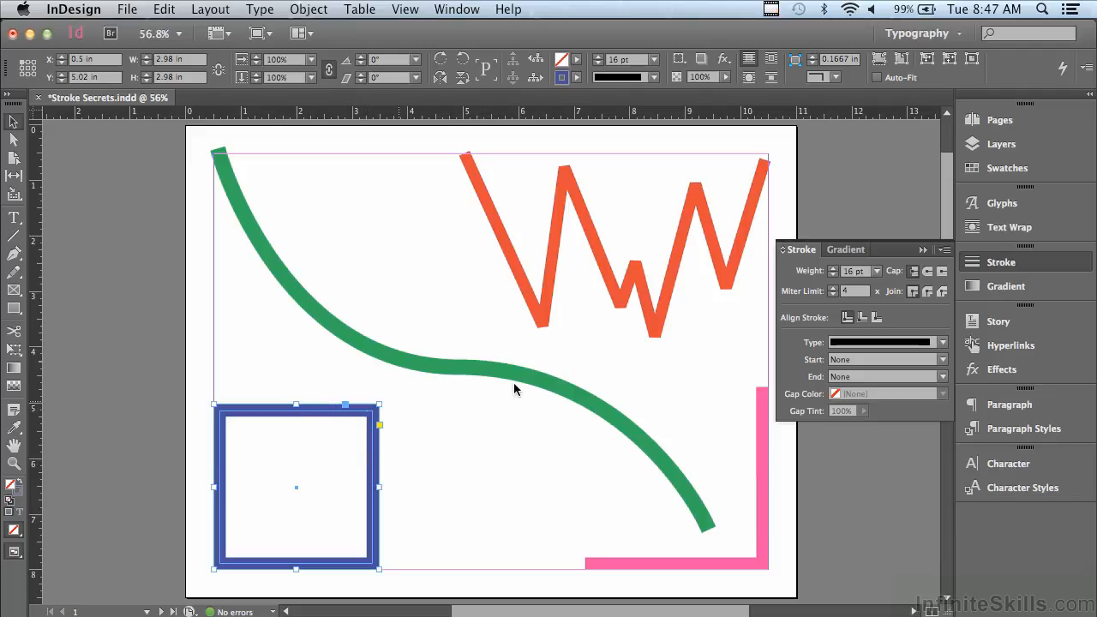
click(927, 293)
click(13, 463)
drag(162, 372, 421, 555)
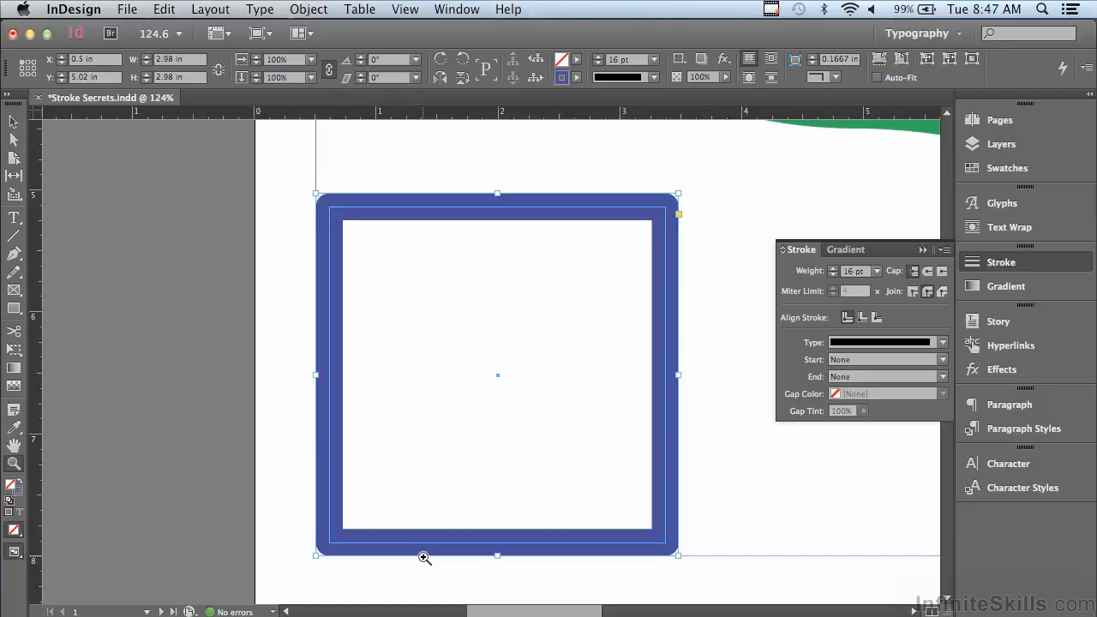
click(11, 126)
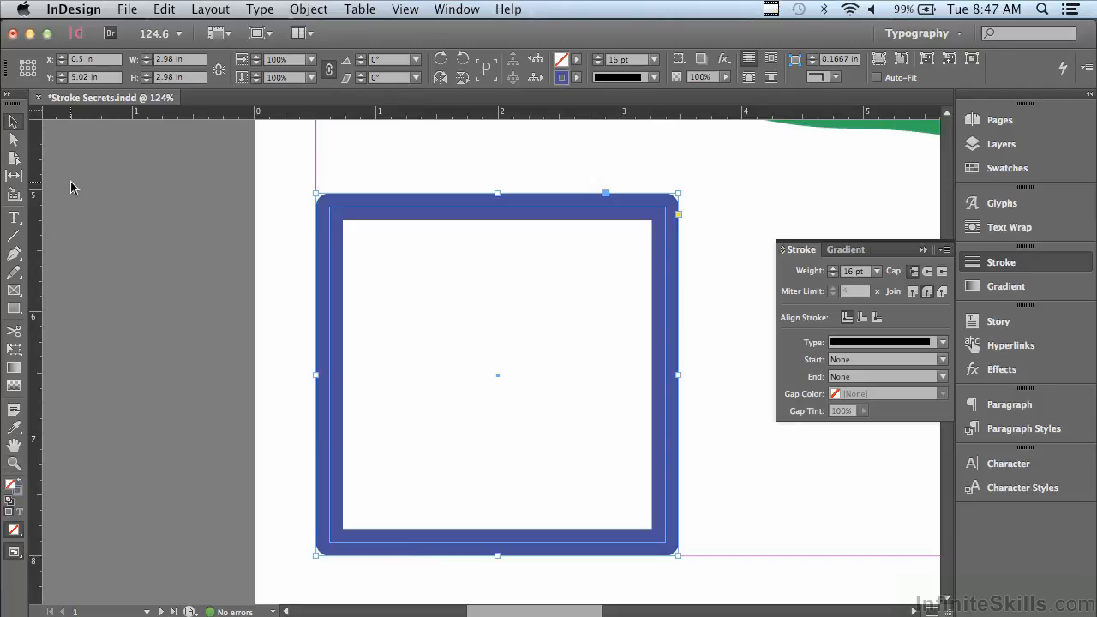
click(941, 294)
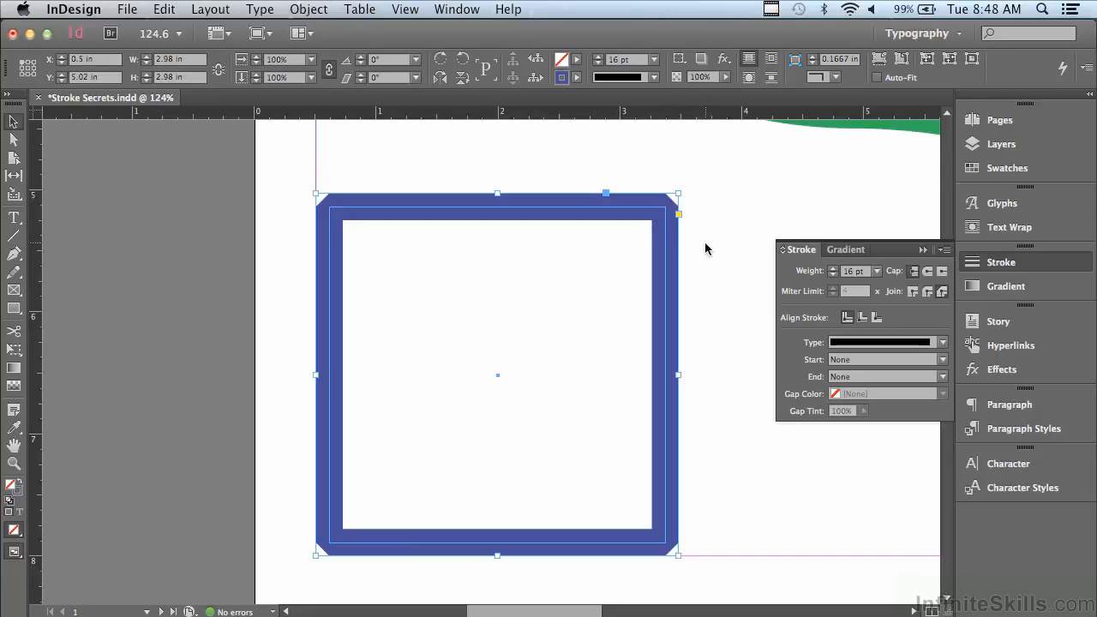
Step: Restore the miter join on the blue square and align its stroke to the inside of the path
click(912, 292)
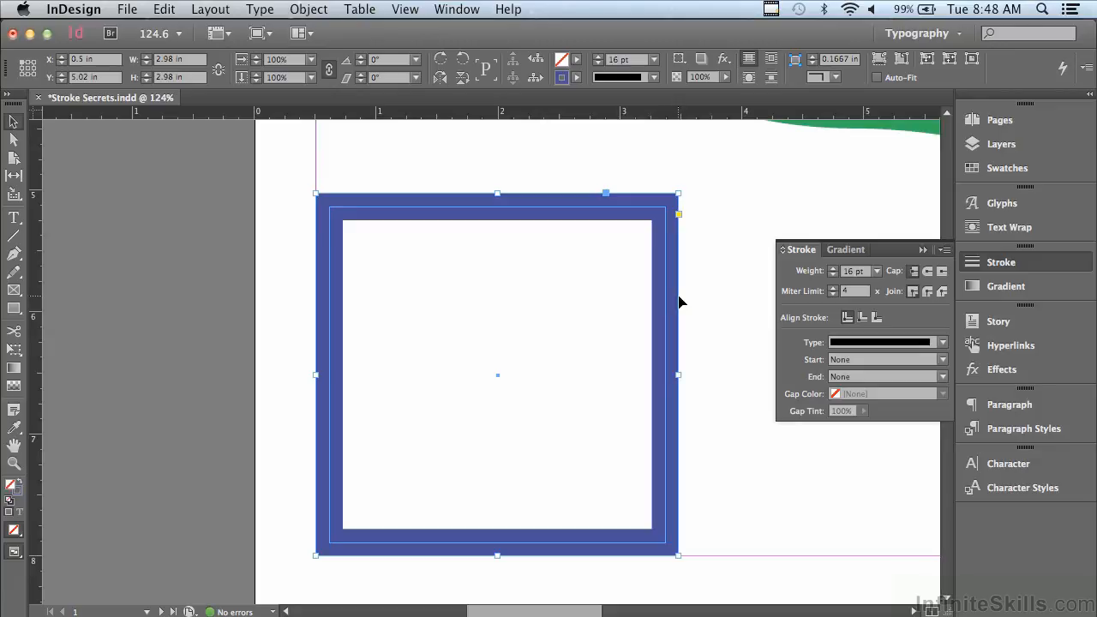
click(862, 318)
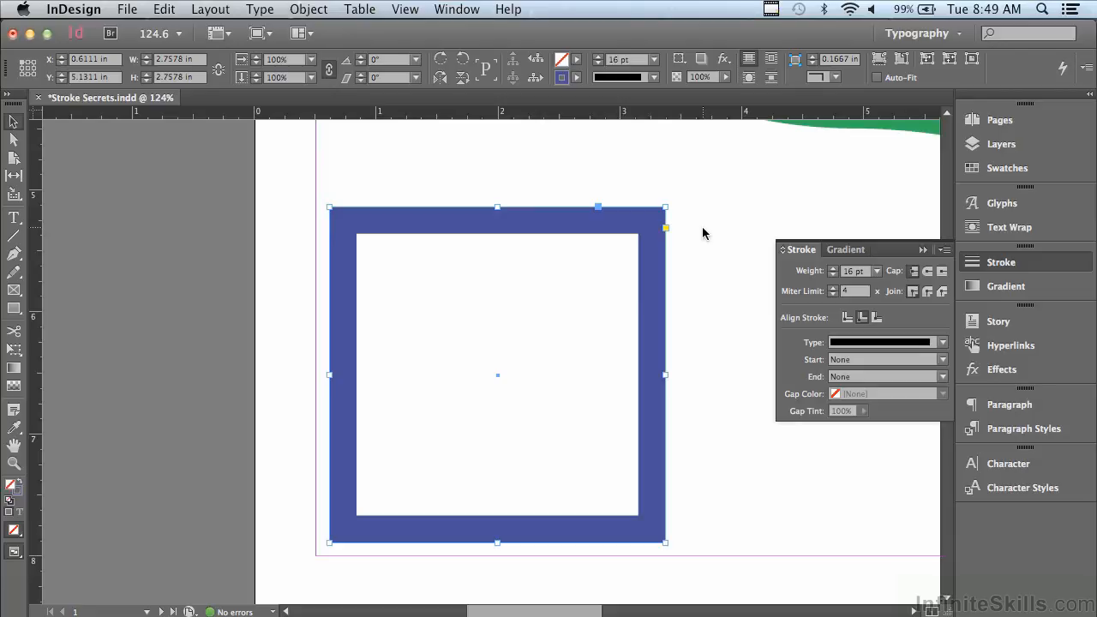
Step: Raise the blue square's inside-aligned stroke weight to 19 pt, and reduce it to 13 pt
click(833, 268)
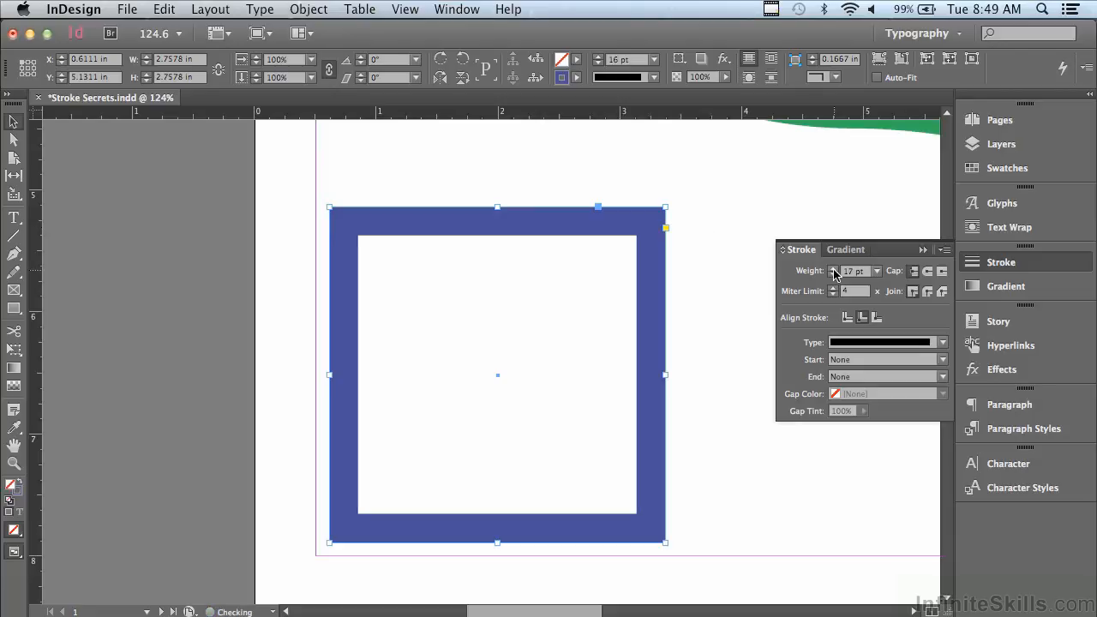
click(833, 268)
click(832, 269)
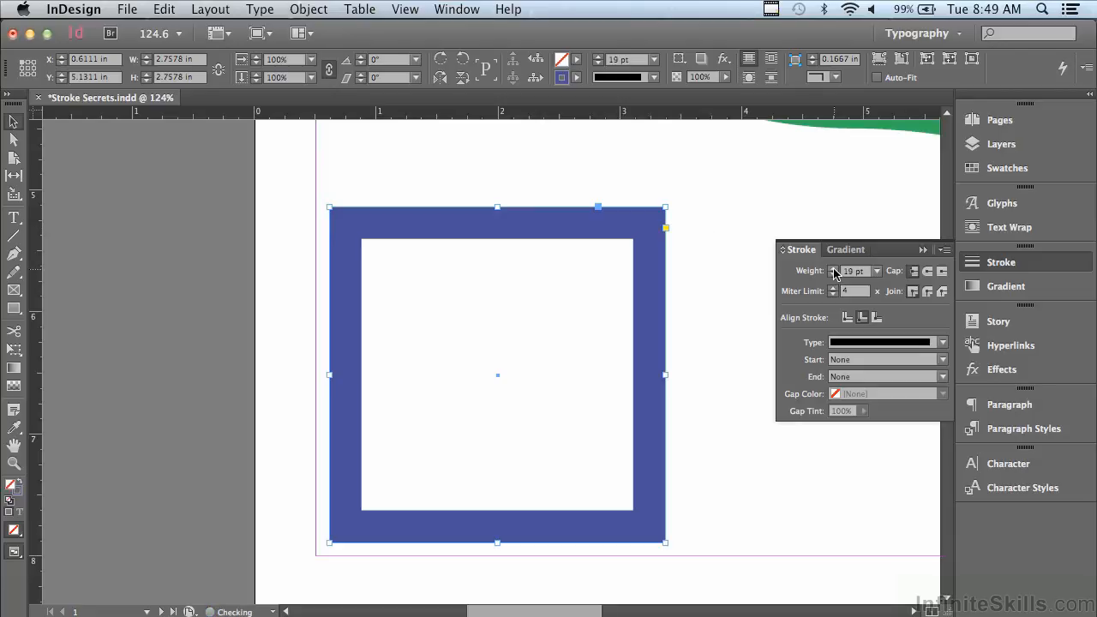
click(832, 274)
click(833, 275)
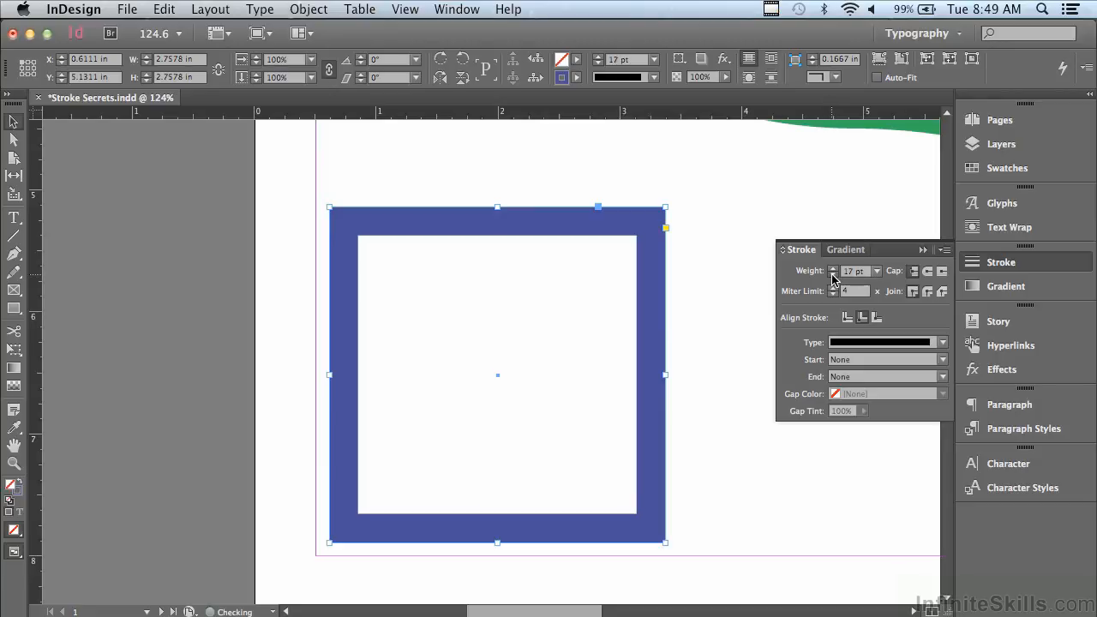
click(833, 275)
click(833, 275)
click(833, 275)
click(833, 275)
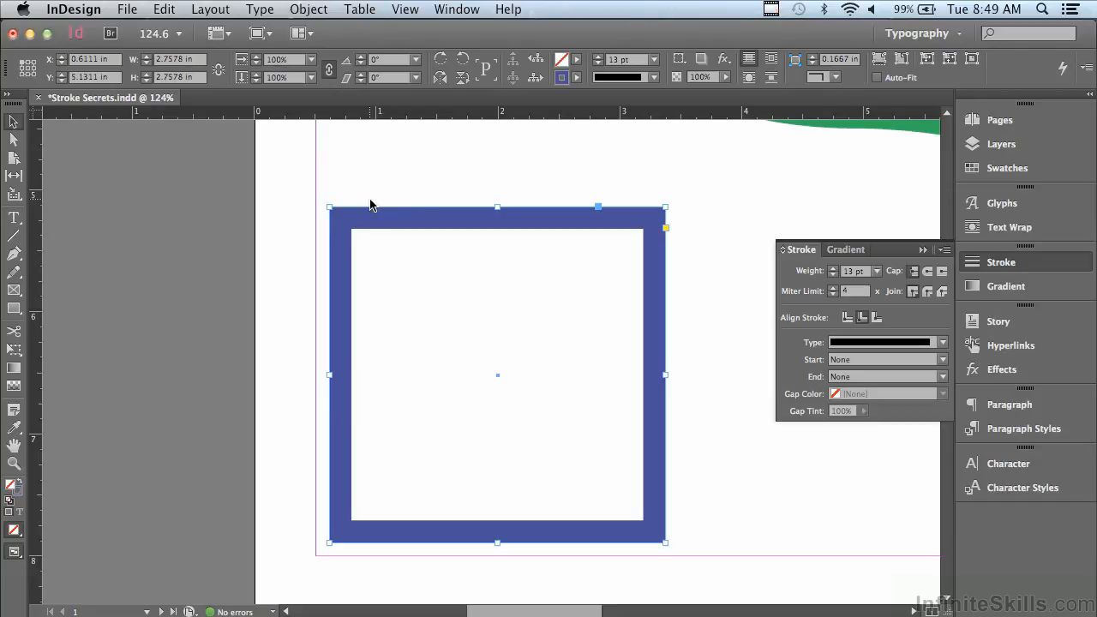
Step: Align the blue square's stroke to the outside of the path, and try heavier weights before returning to 13 pt
click(876, 317)
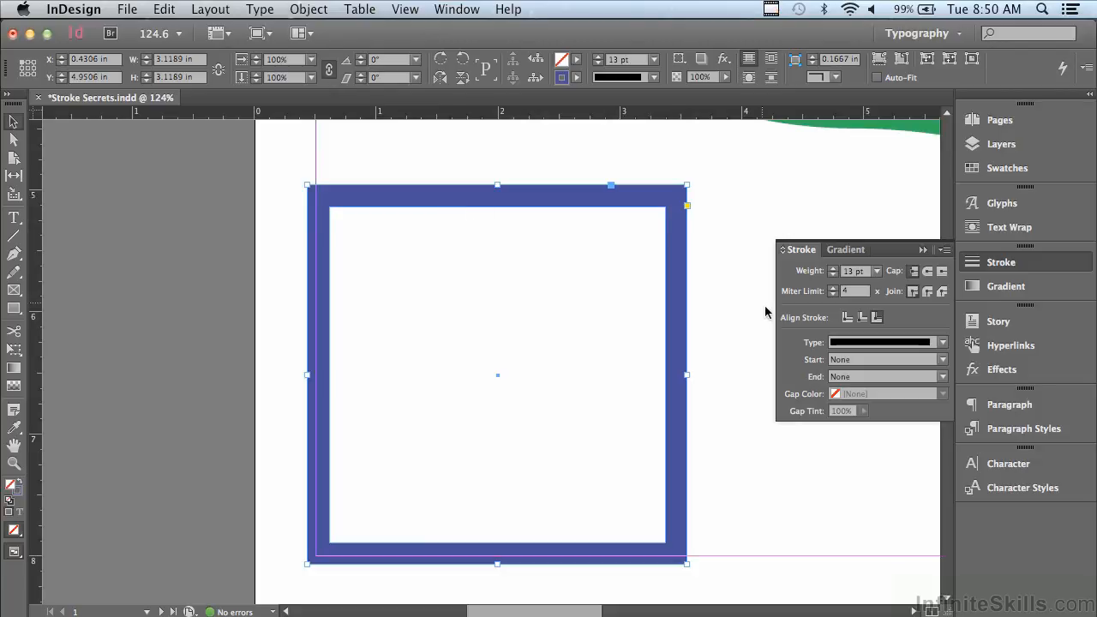
click(833, 268)
click(833, 267)
click(833, 267)
click(833, 267)
click(833, 275)
click(832, 274)
click(833, 274)
click(832, 274)
Step: Try the Thick - Thick, Thick - Thin and Thin - Thin stroke types on the green curve
key(super+0)
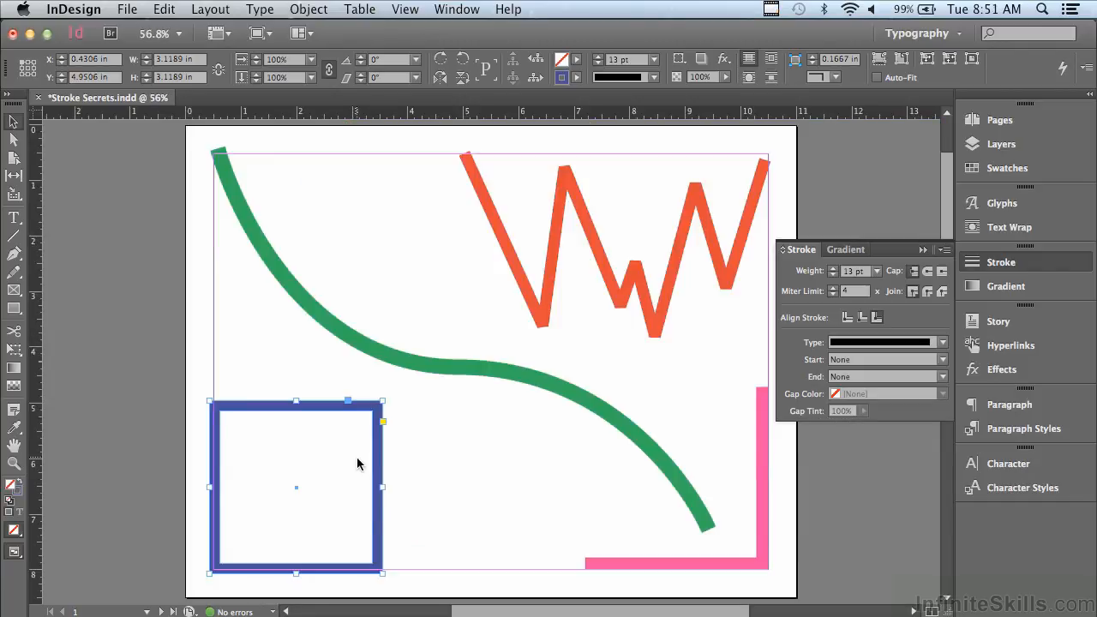
click(384, 356)
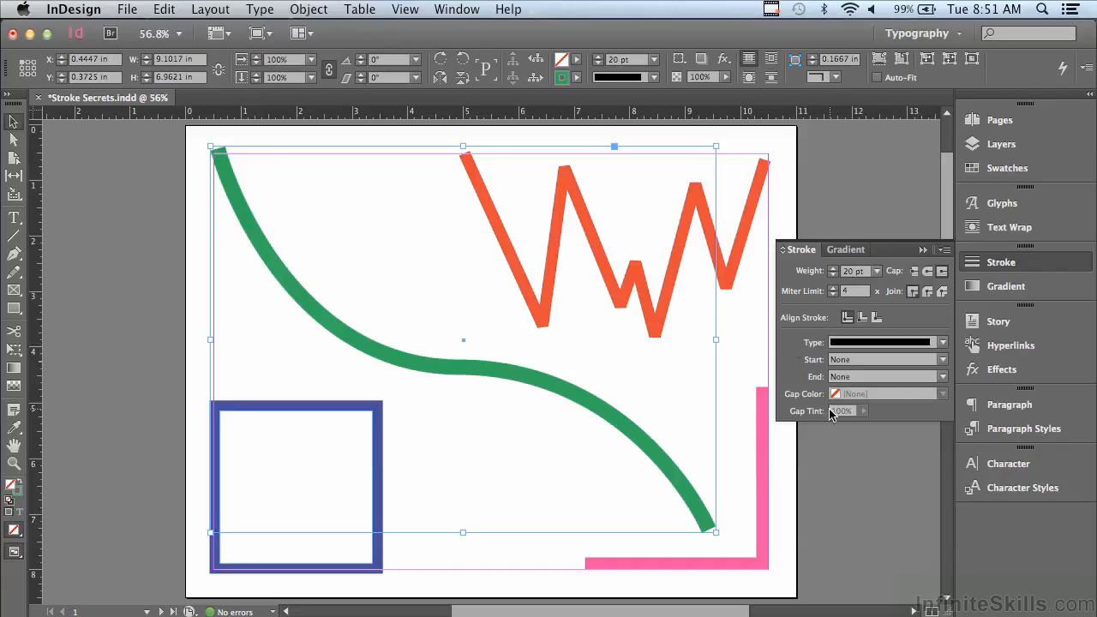
click(848, 344)
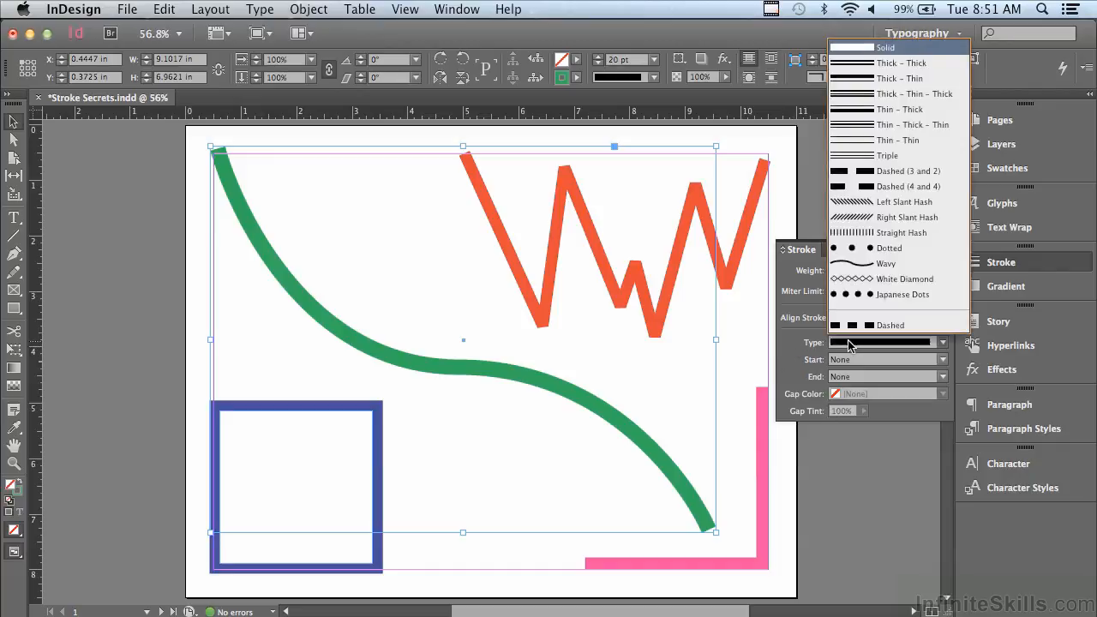
click(838, 65)
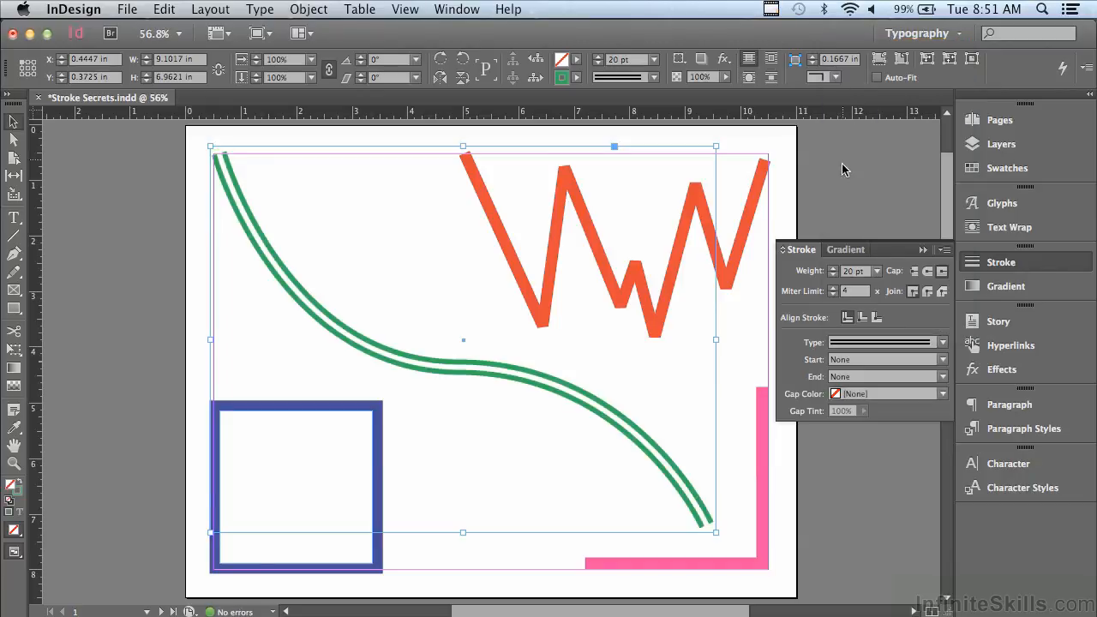
click(848, 345)
click(846, 79)
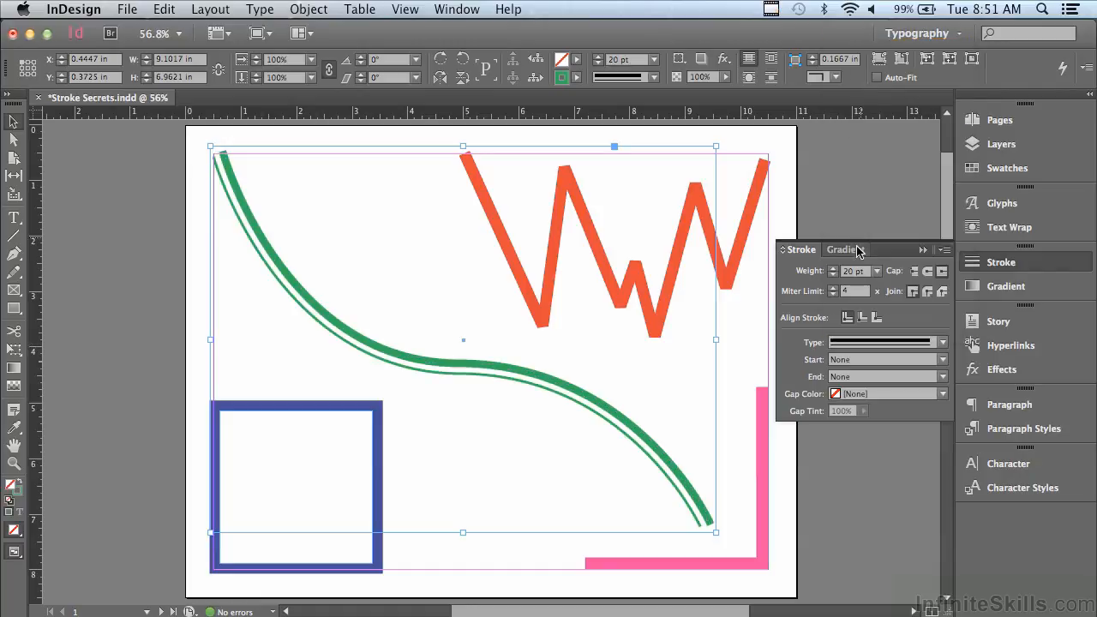
click(852, 349)
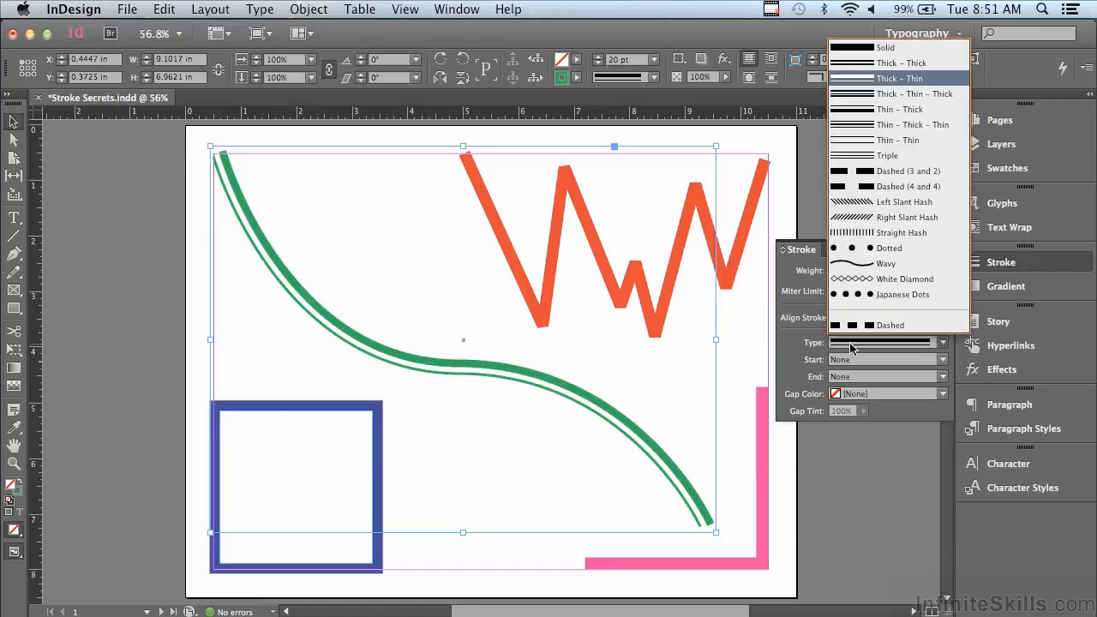
click(843, 142)
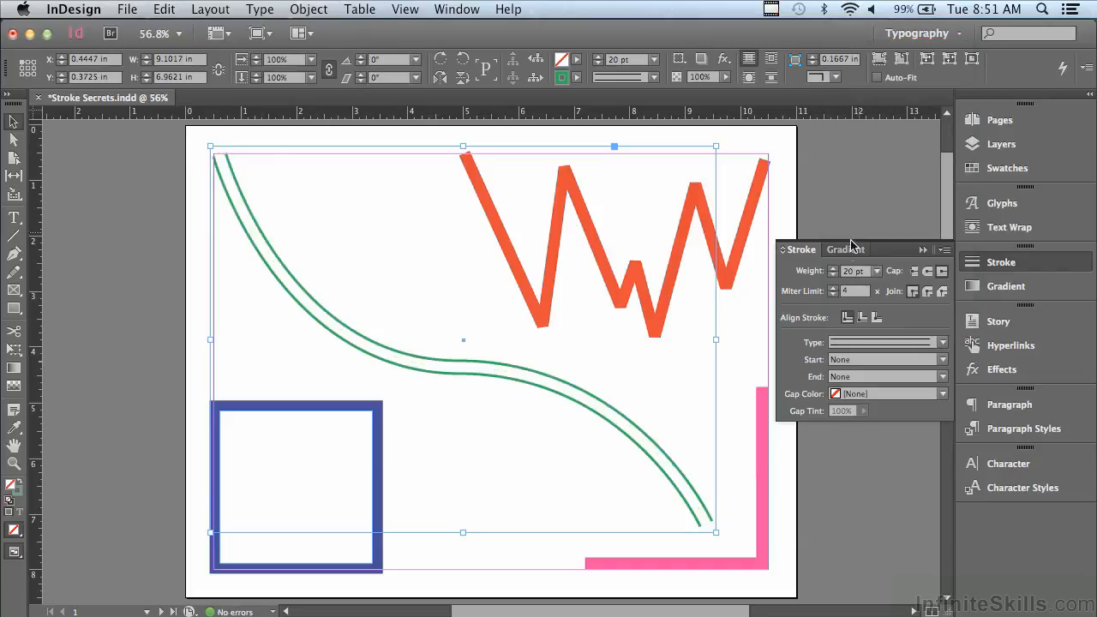
Step: Try the Dashed (3 and 2) and Straight Hash stroke types on the green curve
click(846, 344)
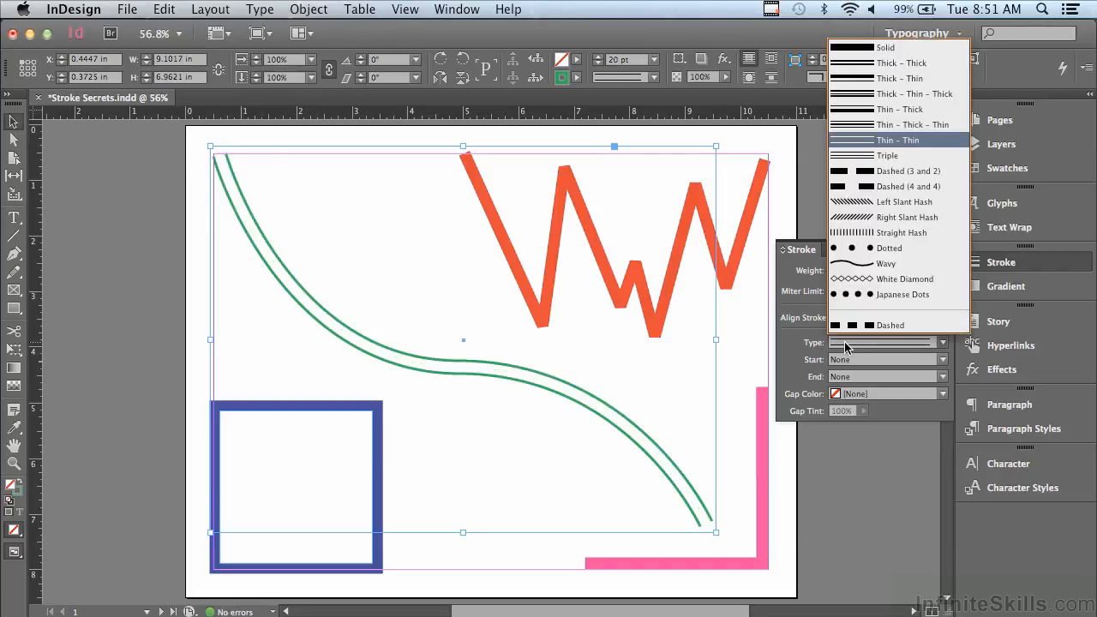
click(836, 171)
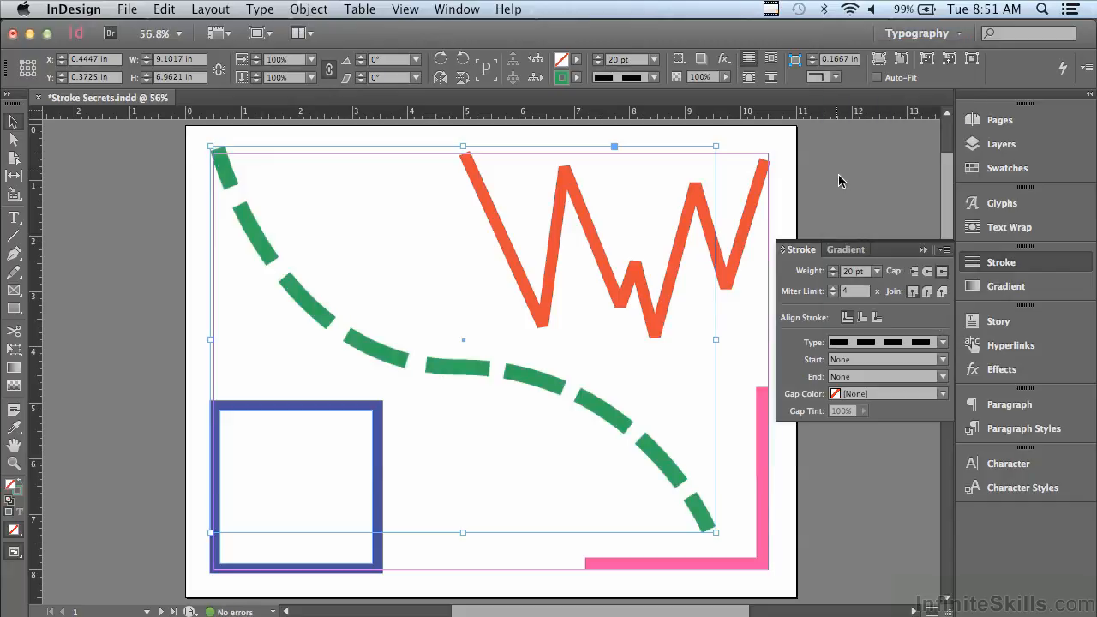
click(859, 344)
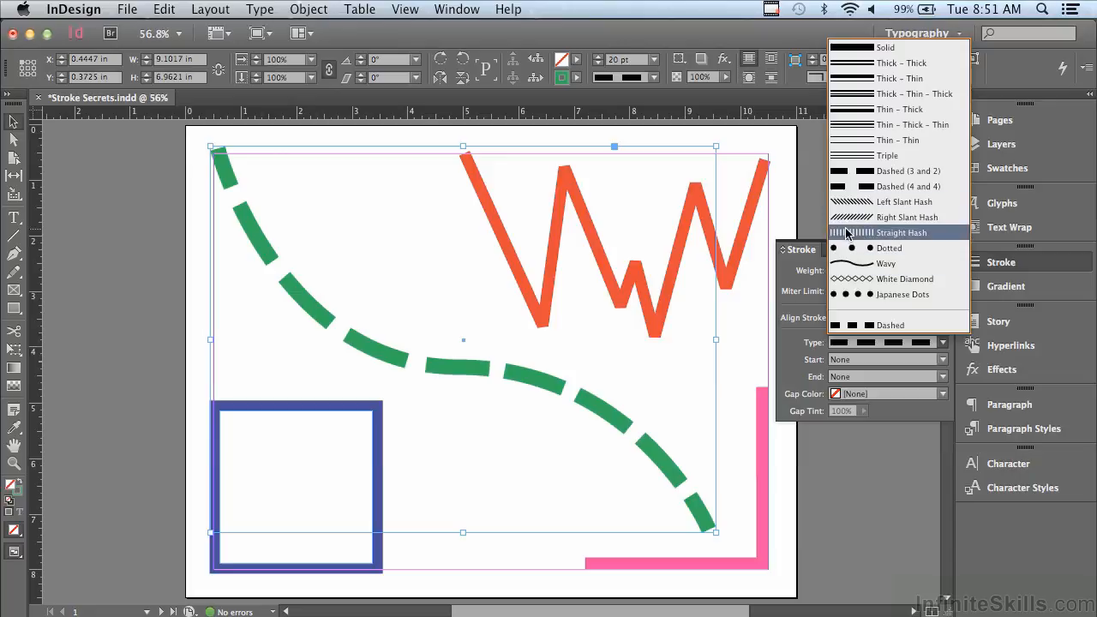
click(847, 232)
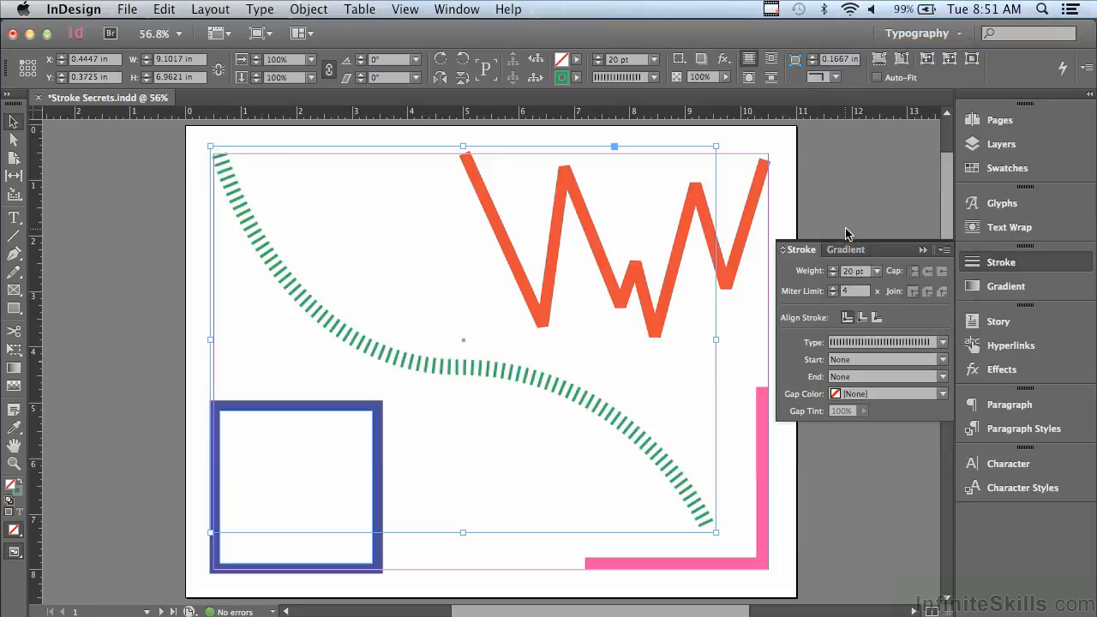
Step: Try the Japanese Dots, White Diamond and Wavy stroke types on the green curve
click(847, 342)
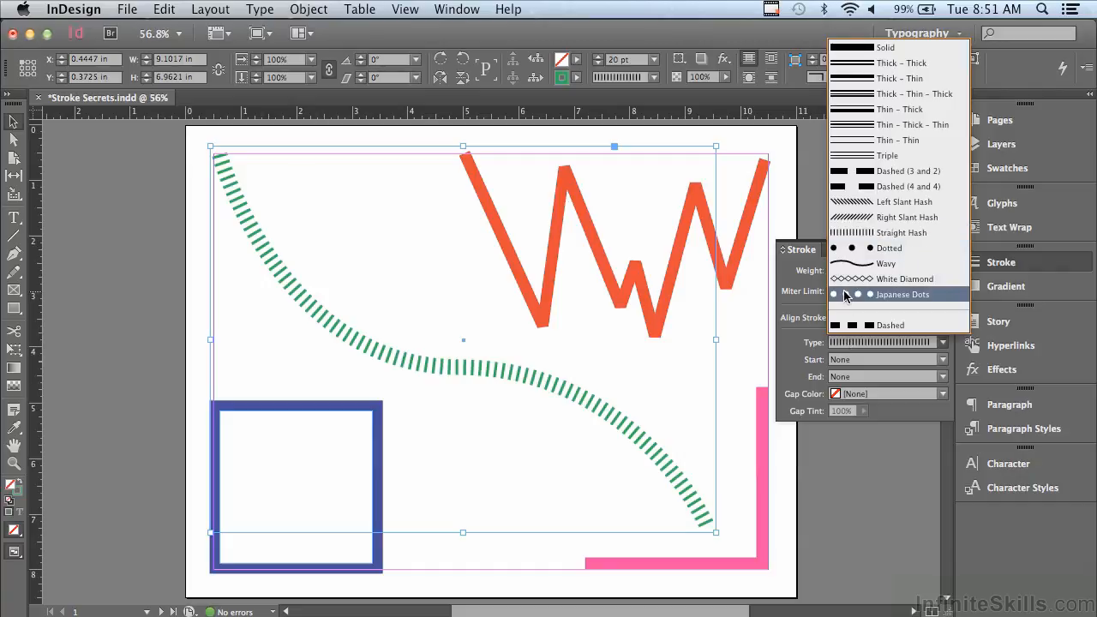
click(845, 294)
click(863, 340)
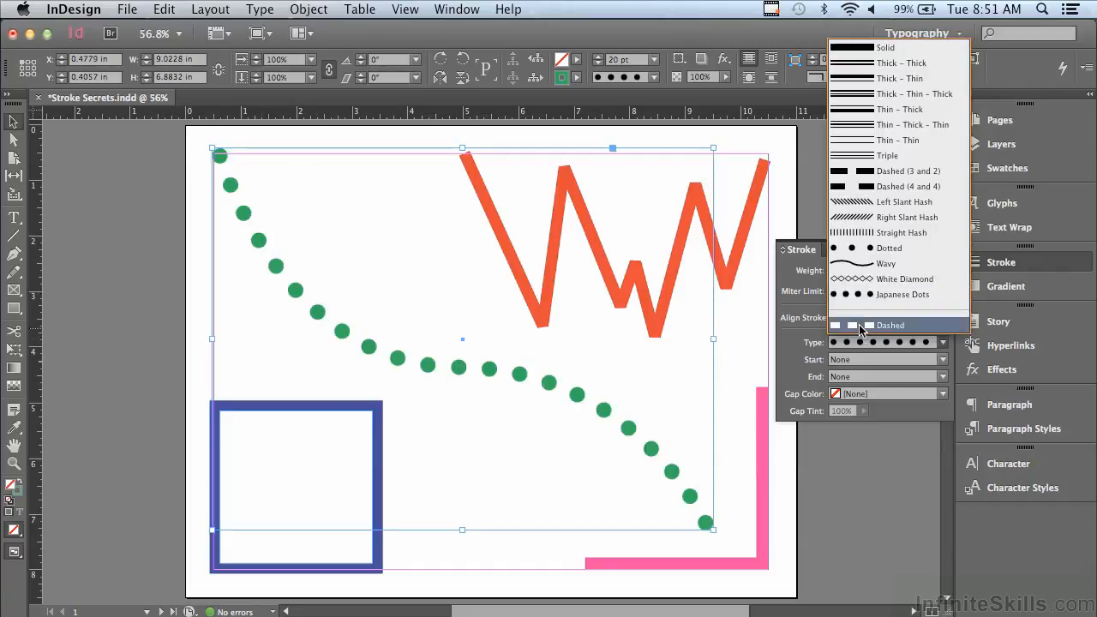
click(856, 278)
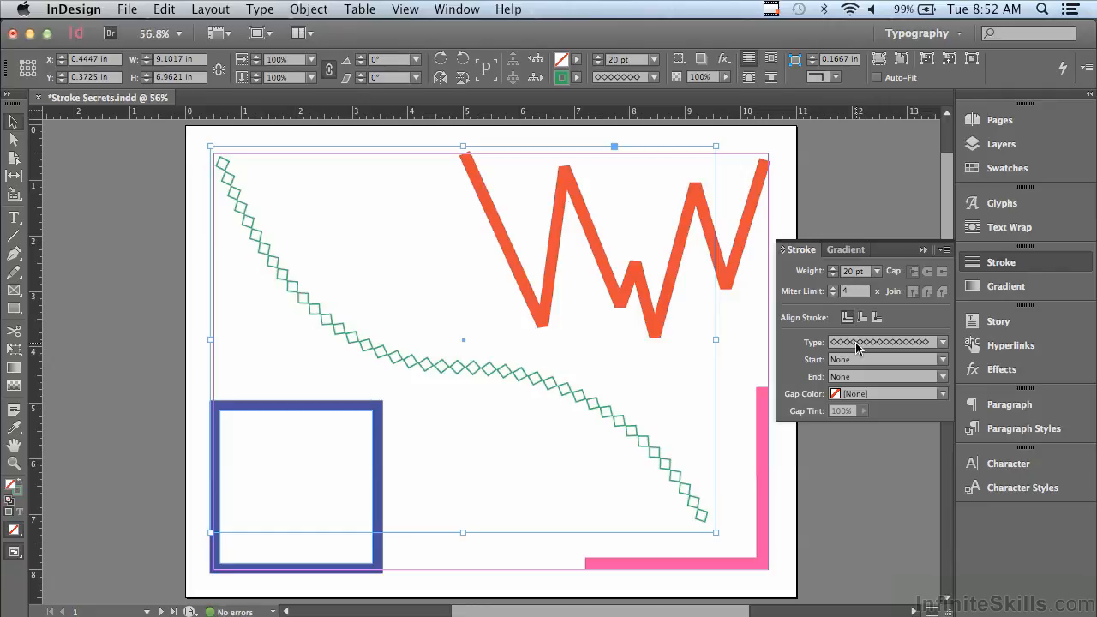
click(858, 343)
click(858, 263)
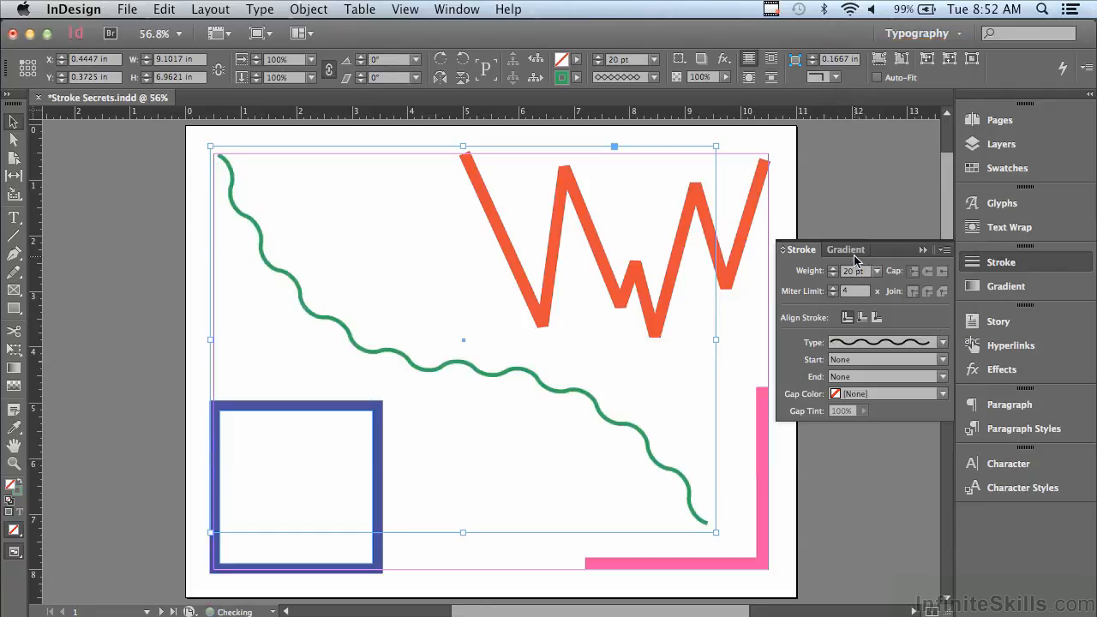
Step: Give the green curve a Japanese Dots stroke with gap color C=100 M=0 Y=0 K=0 at 50% gap tint
click(861, 343)
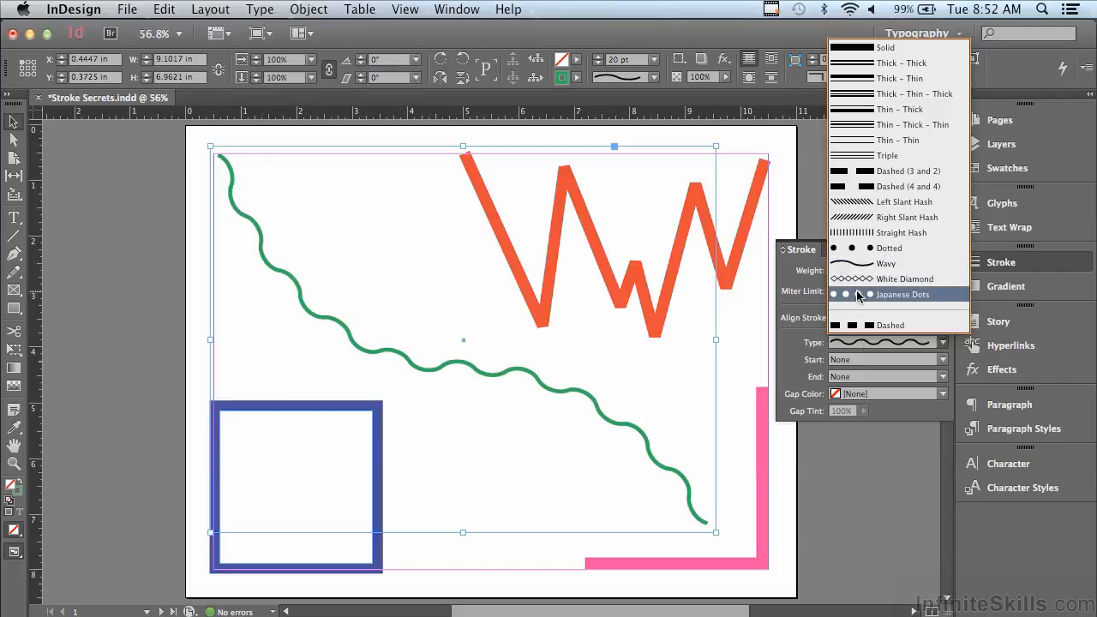
click(857, 296)
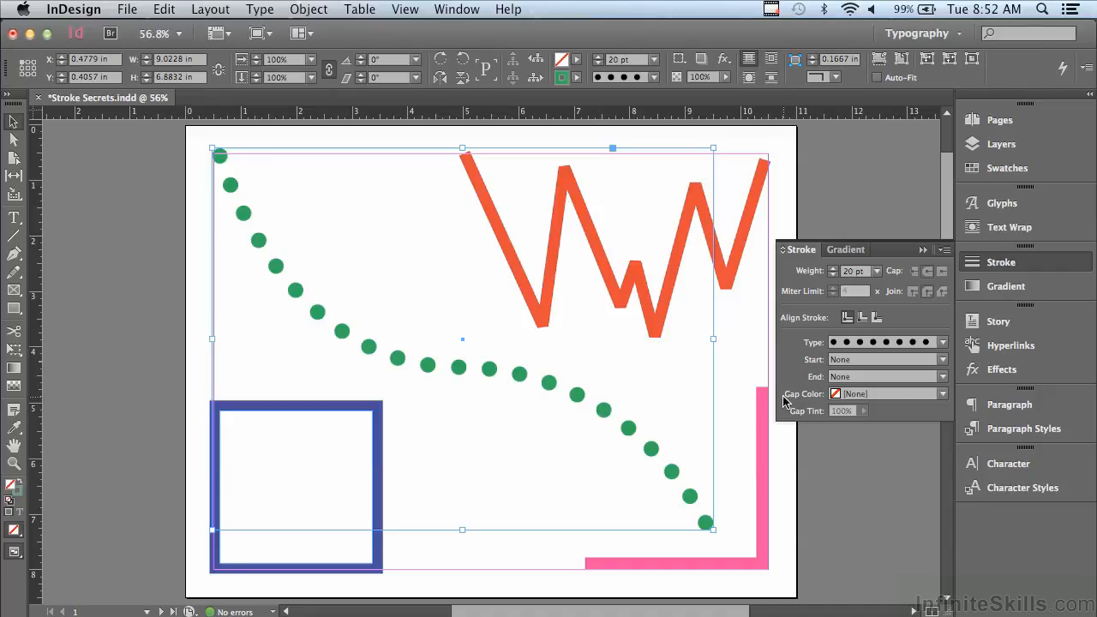
click(853, 395)
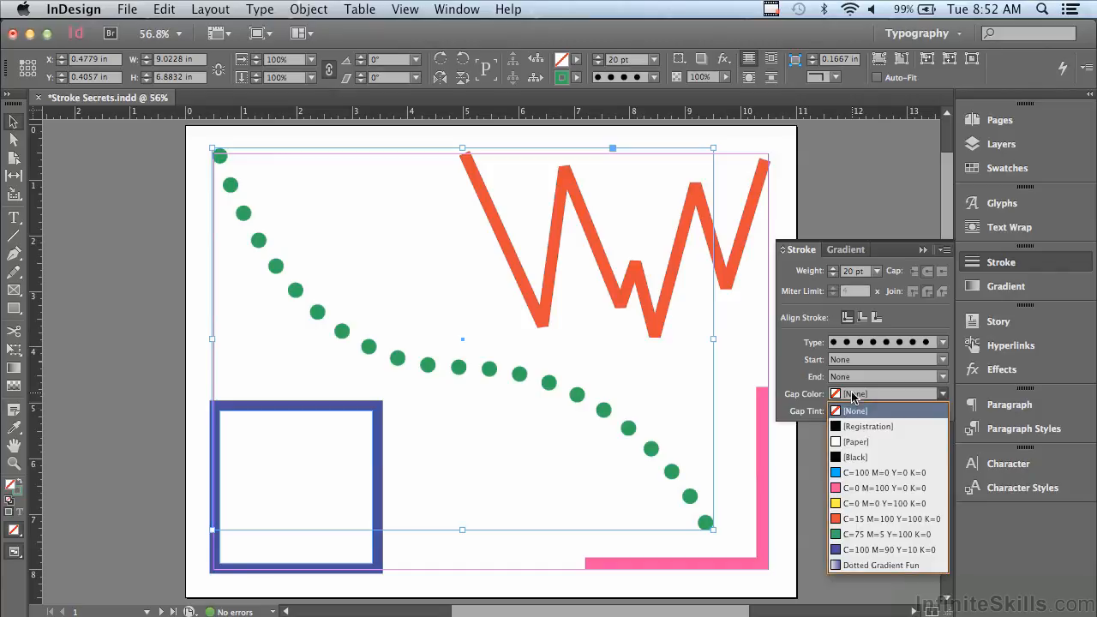
click(866, 473)
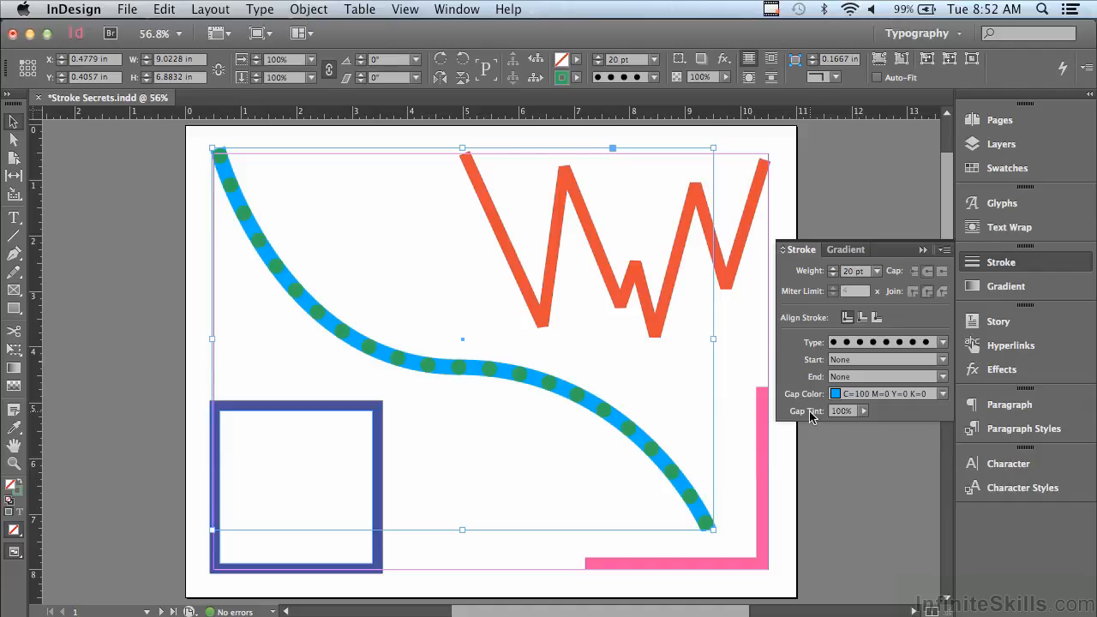
click(863, 412)
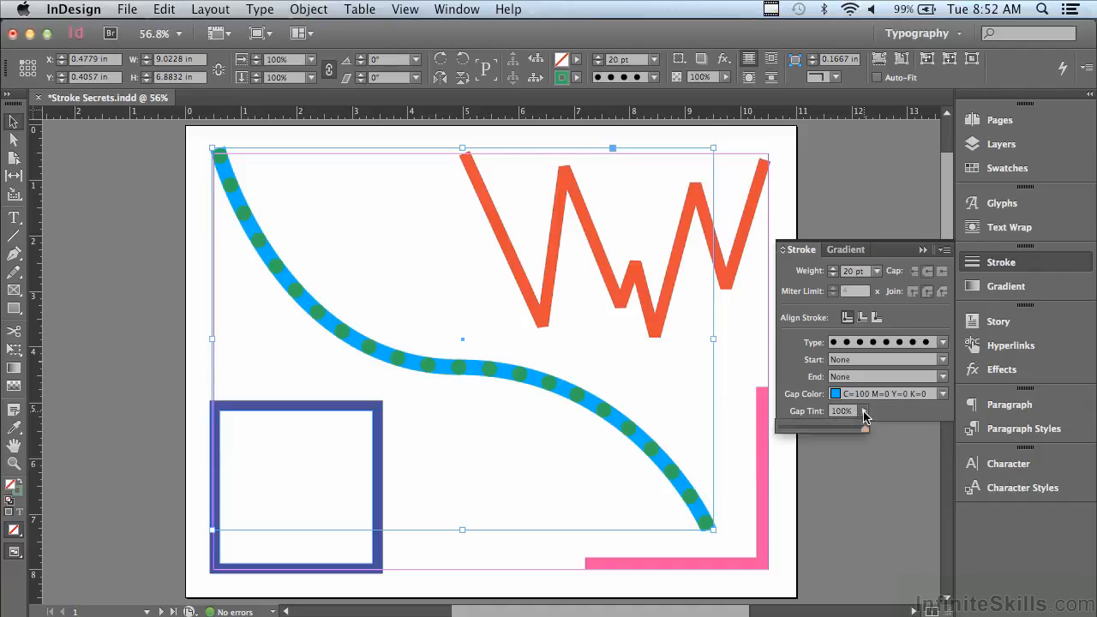
click(818, 425)
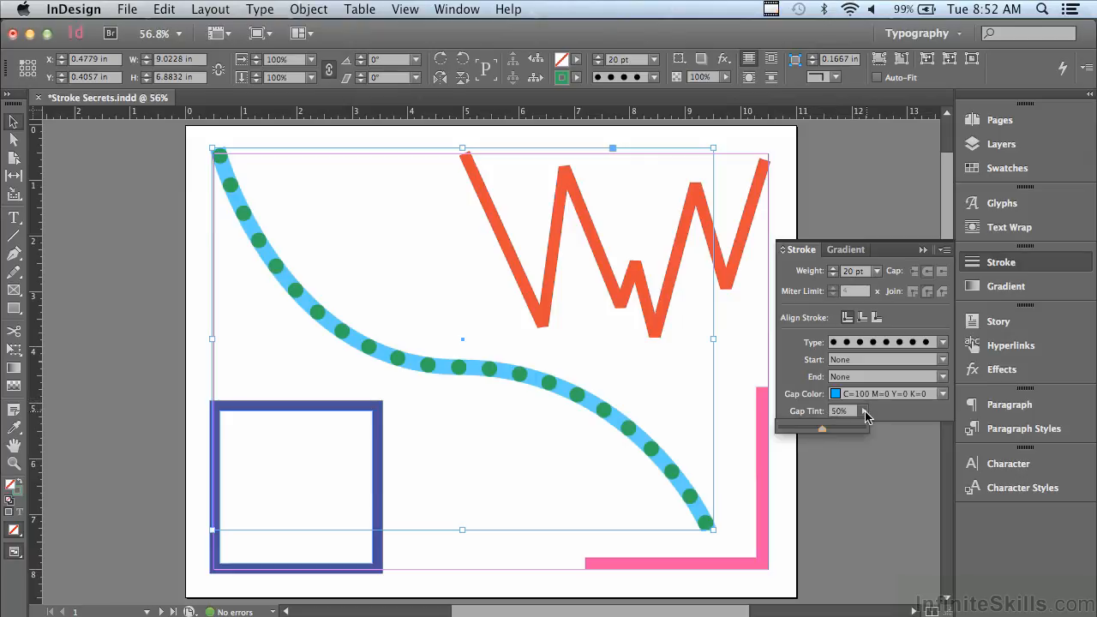
Step: Set the green curve's gap color to None and restore its Solid stroke type
click(848, 394)
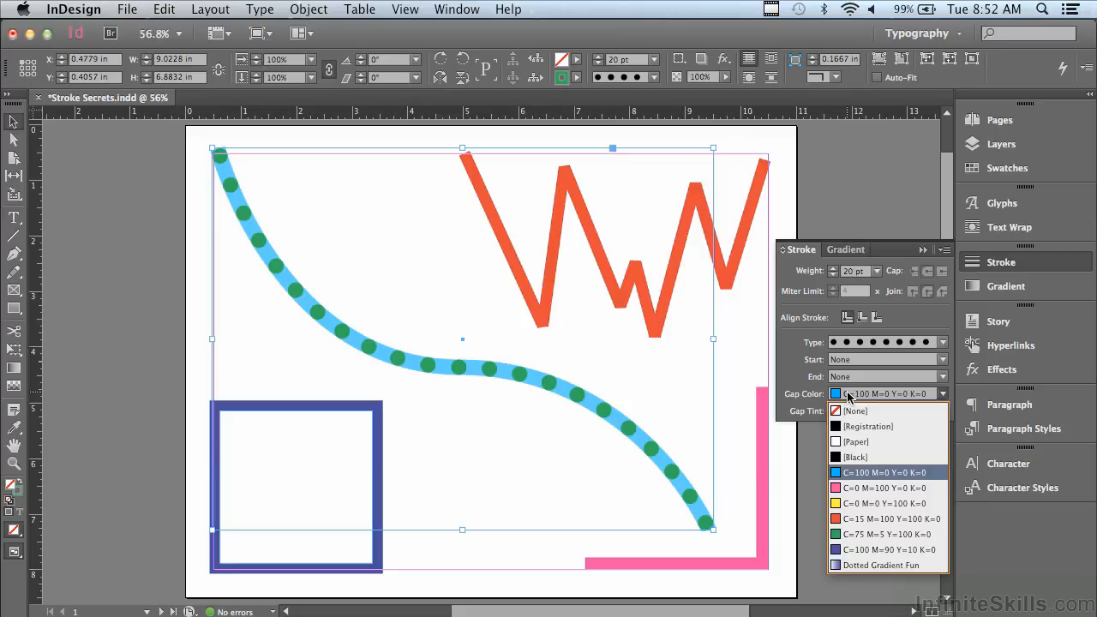
click(847, 412)
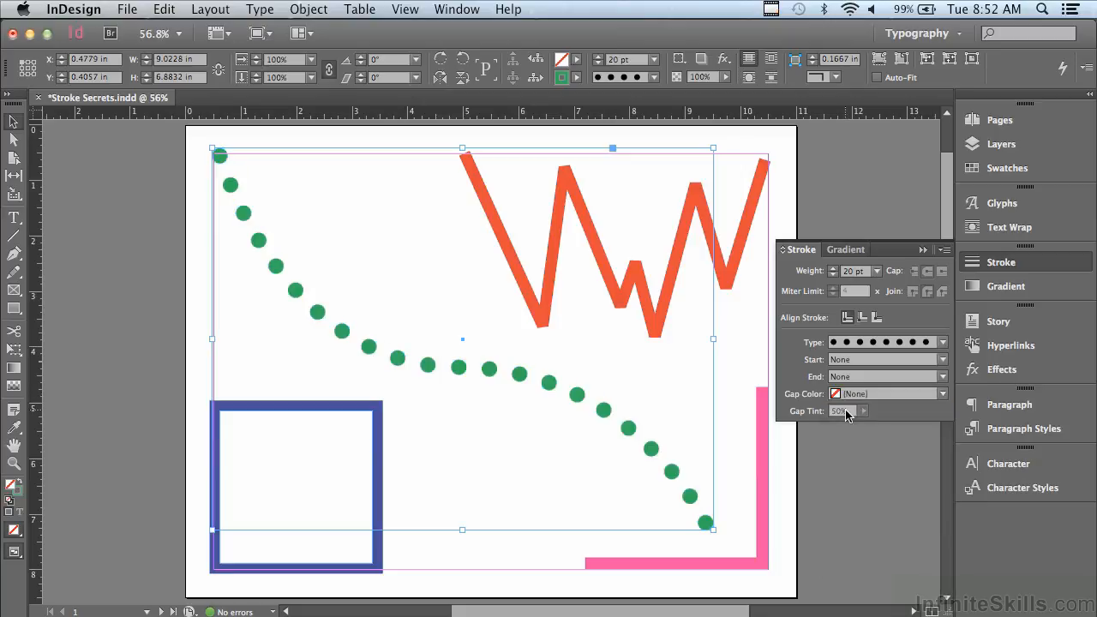
click(853, 342)
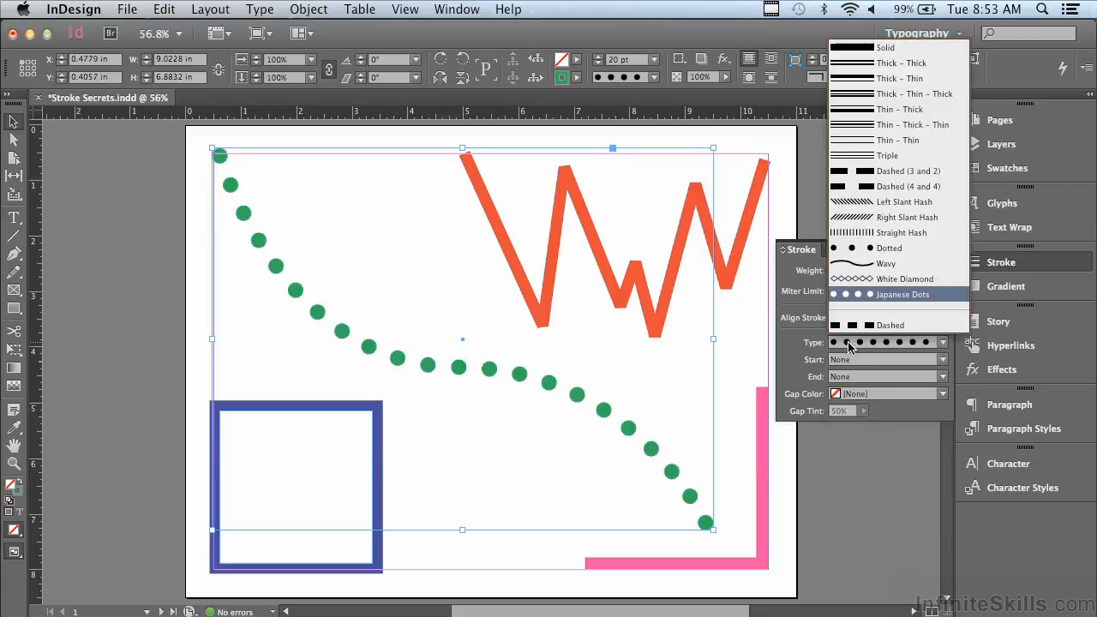
click(843, 48)
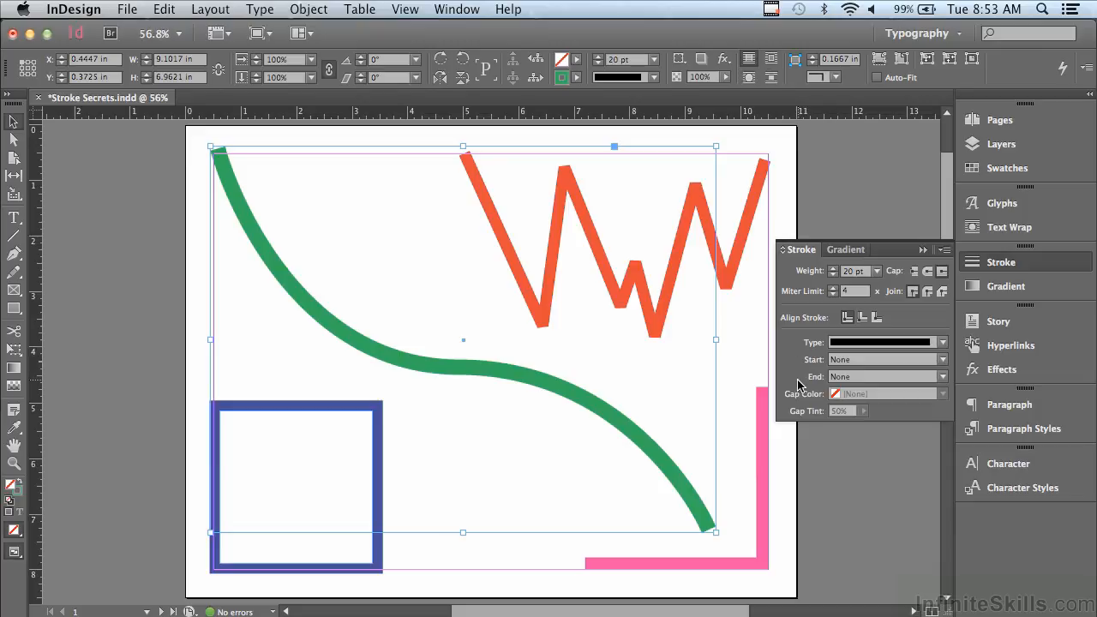
Step: Add Curved arrowheads to both the start and the end of the green curve
click(853, 360)
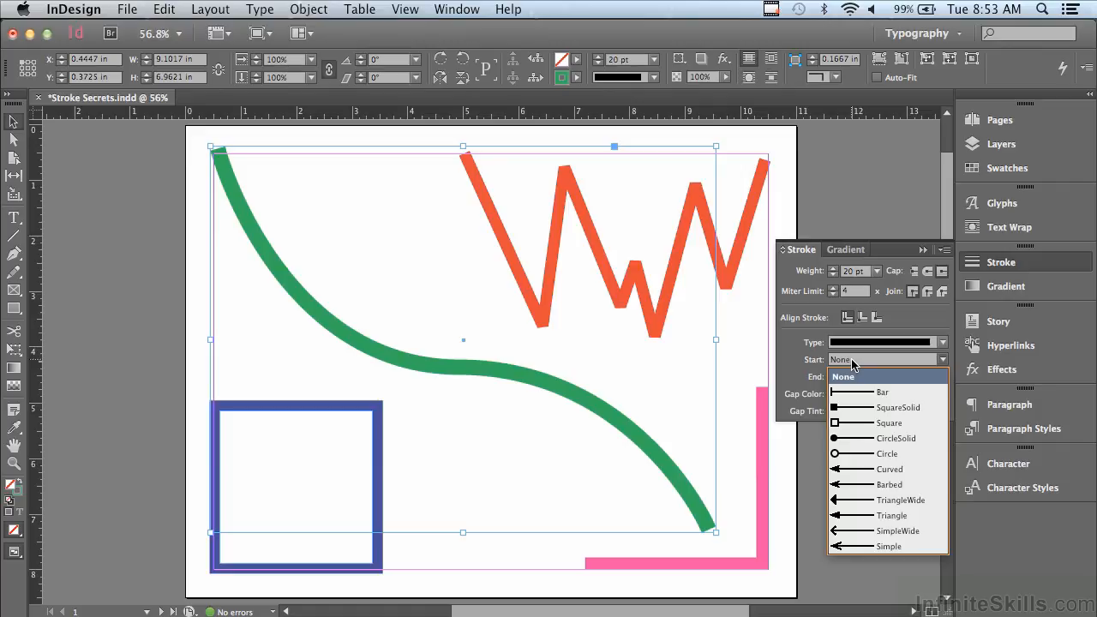
click(852, 469)
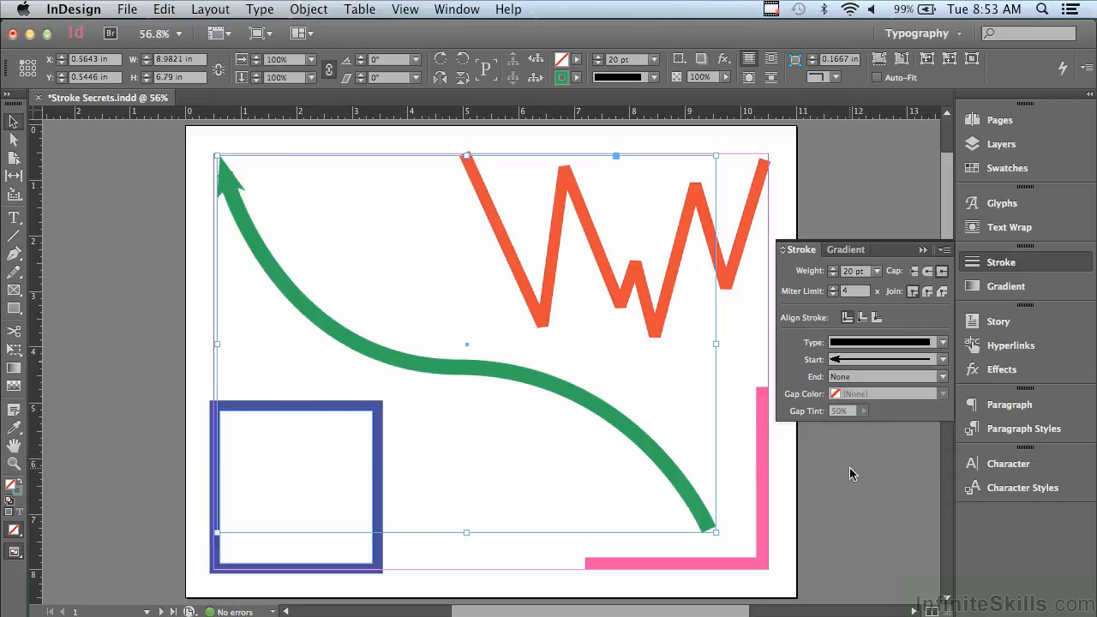
click(849, 378)
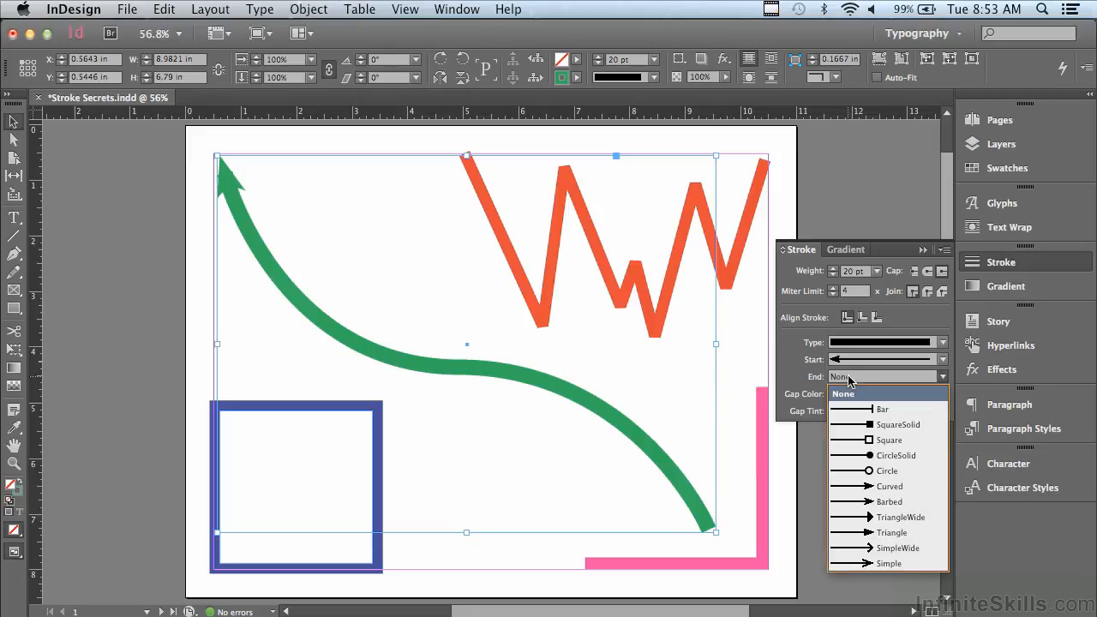
click(863, 486)
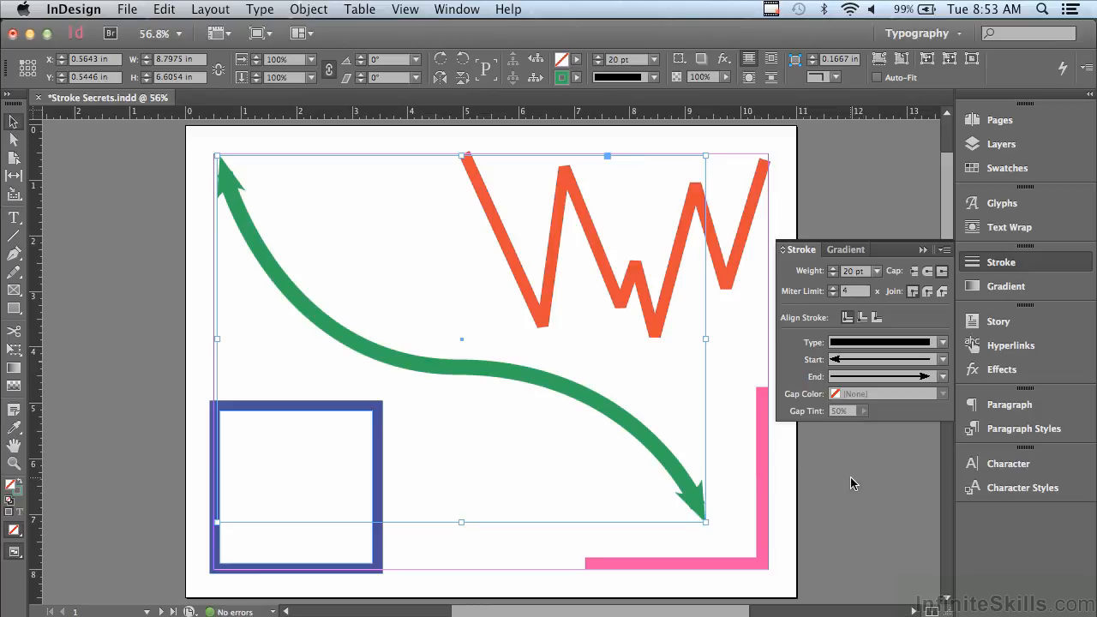